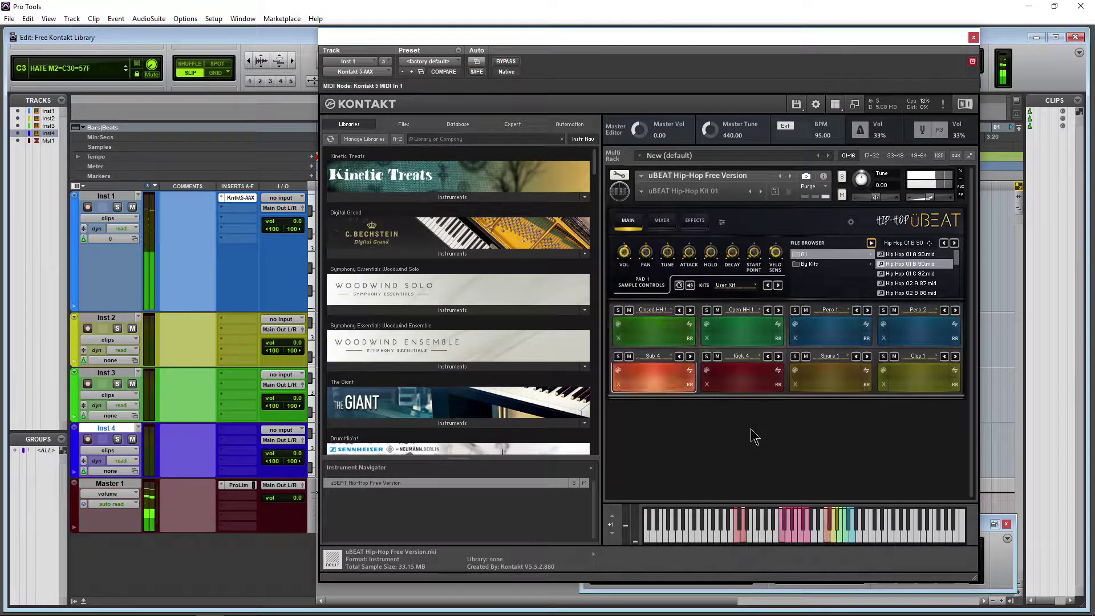
Step: Load the Hip Hop 01 C 92.mid groove in the uBEAT file browser, then scroll the list
{"action": "left_click", "coordinate": [901, 274]}
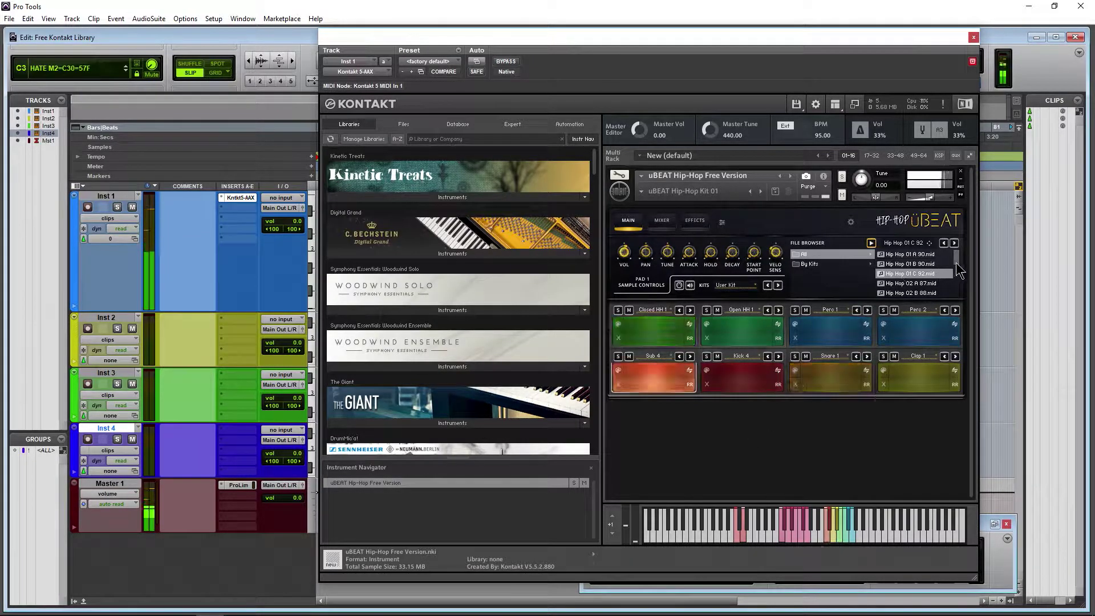
{"action": "scroll", "coordinate": [956, 264], "scroll_direction": "down", "scroll_amount": 1}
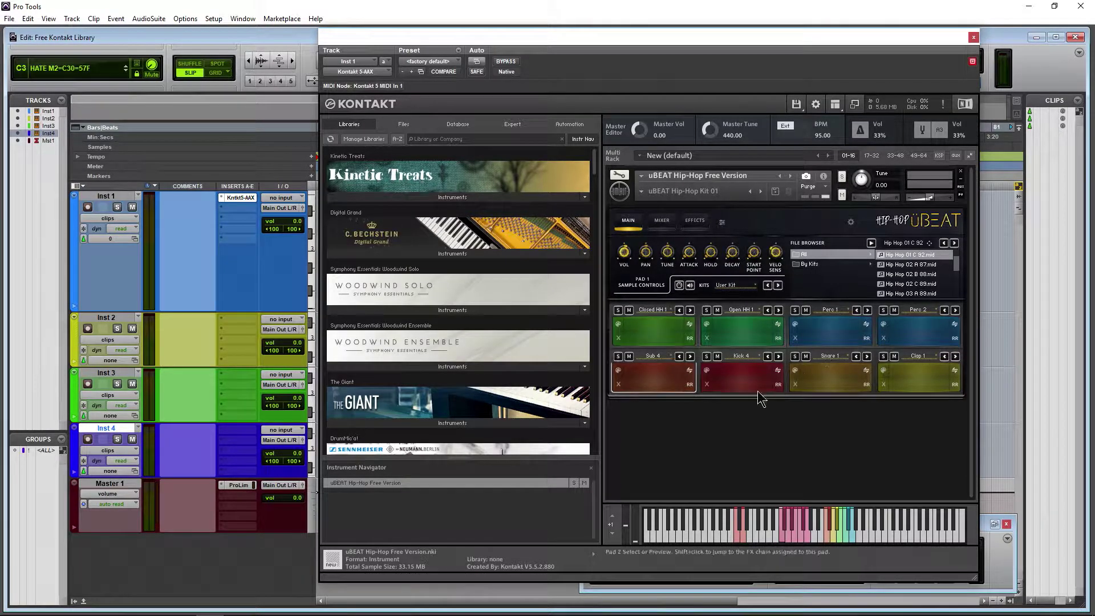
Step: Step the Kick pad's sample to Kick 1 and the Sub pad's sample to Sub 1
{"action": "left_click", "coordinate": [740, 381]}
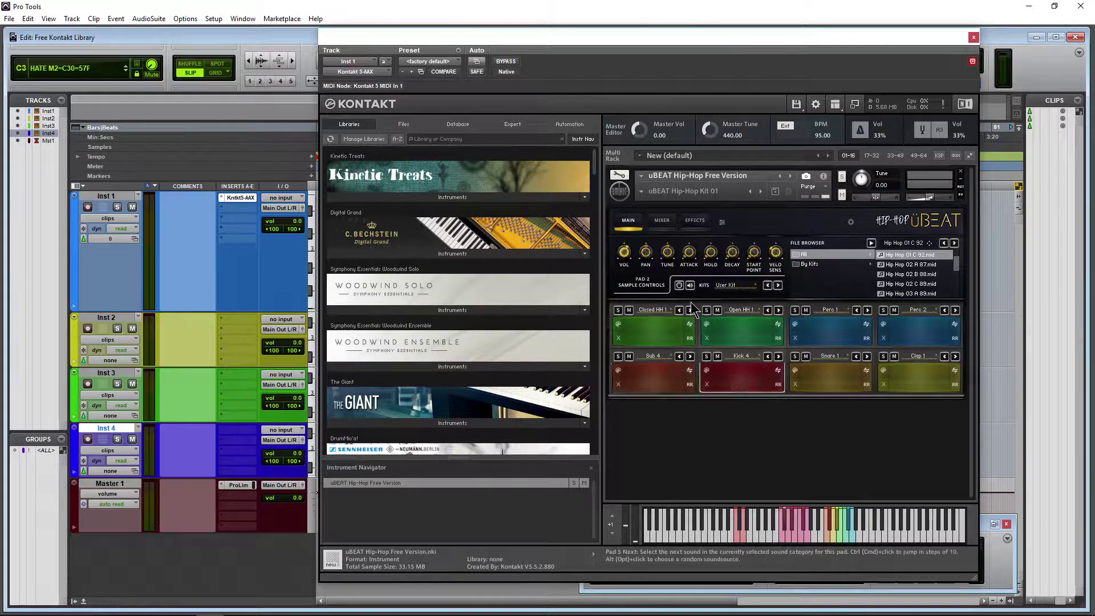
{"action": "left_click", "coordinate": [741, 374]}
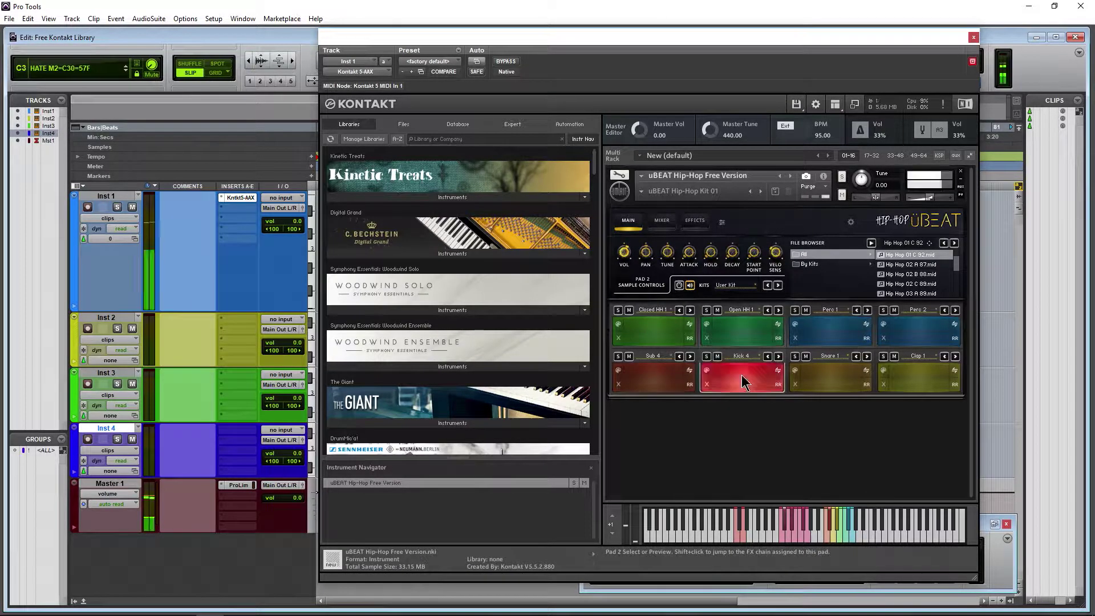
{"action": "left_click", "coordinate": [744, 357]}
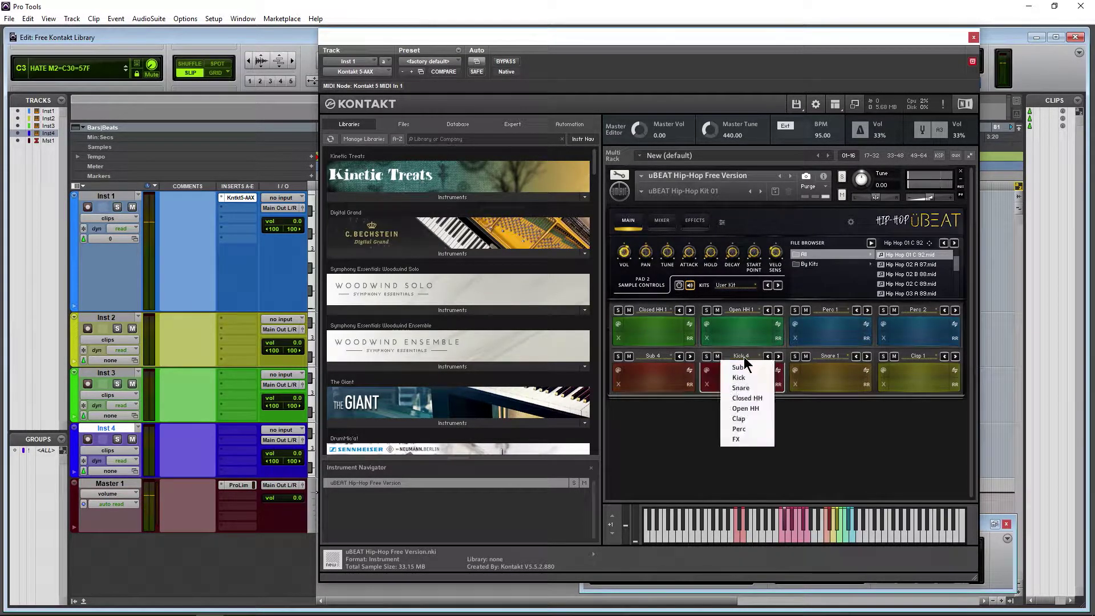
{"action": "left_click", "coordinate": [838, 354]}
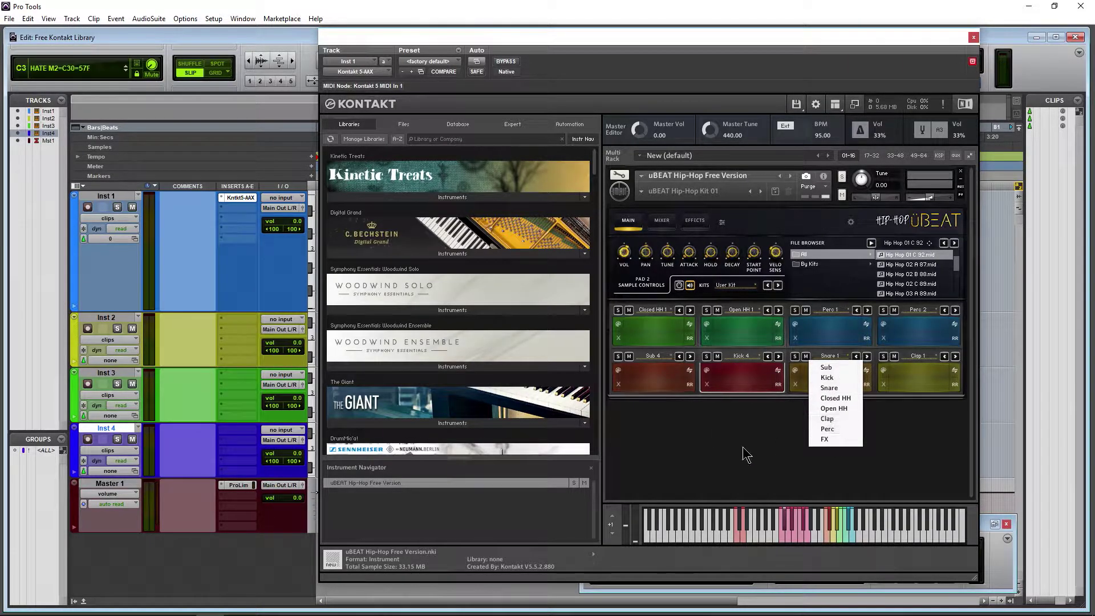
{"action": "left_click", "coordinate": [753, 401]}
{"action": "left_click", "coordinate": [747, 359]}
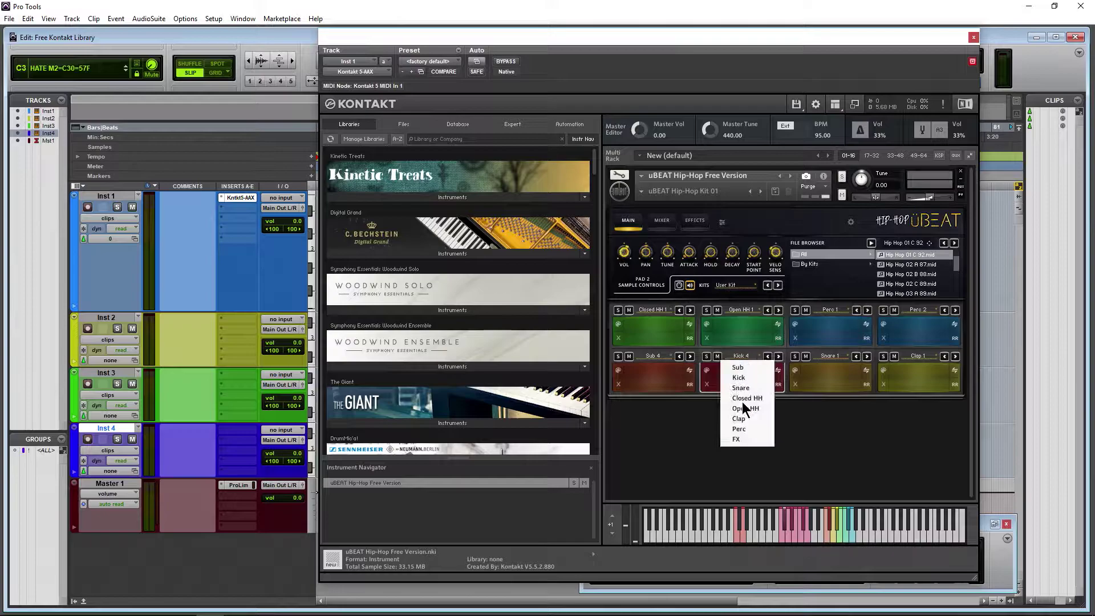
{"action": "left_click", "coordinate": [747, 484]}
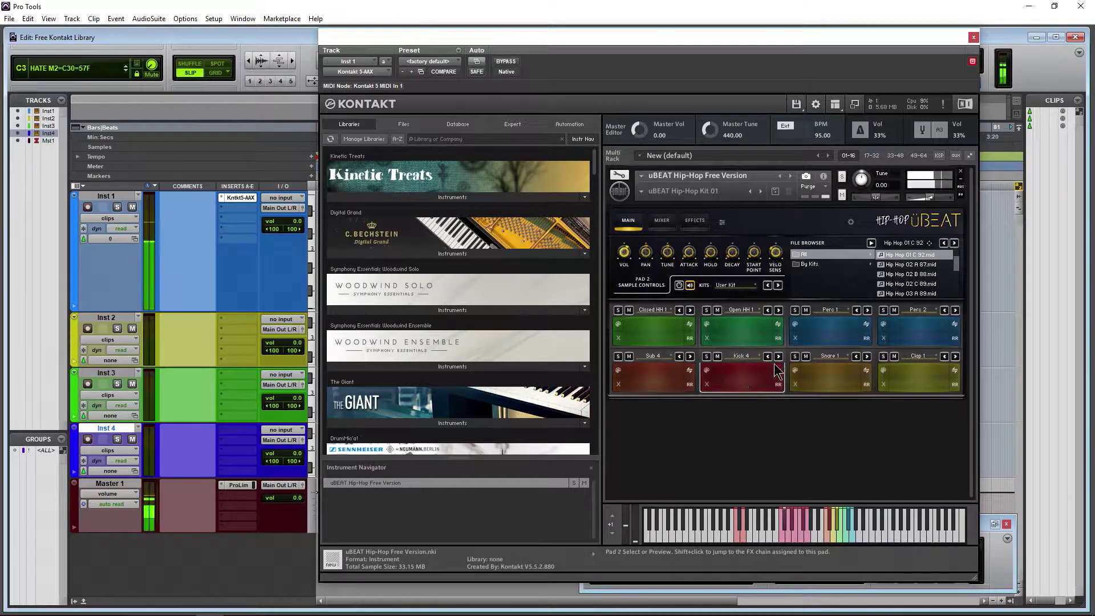
{"action": "left_click", "coordinate": [779, 357]}
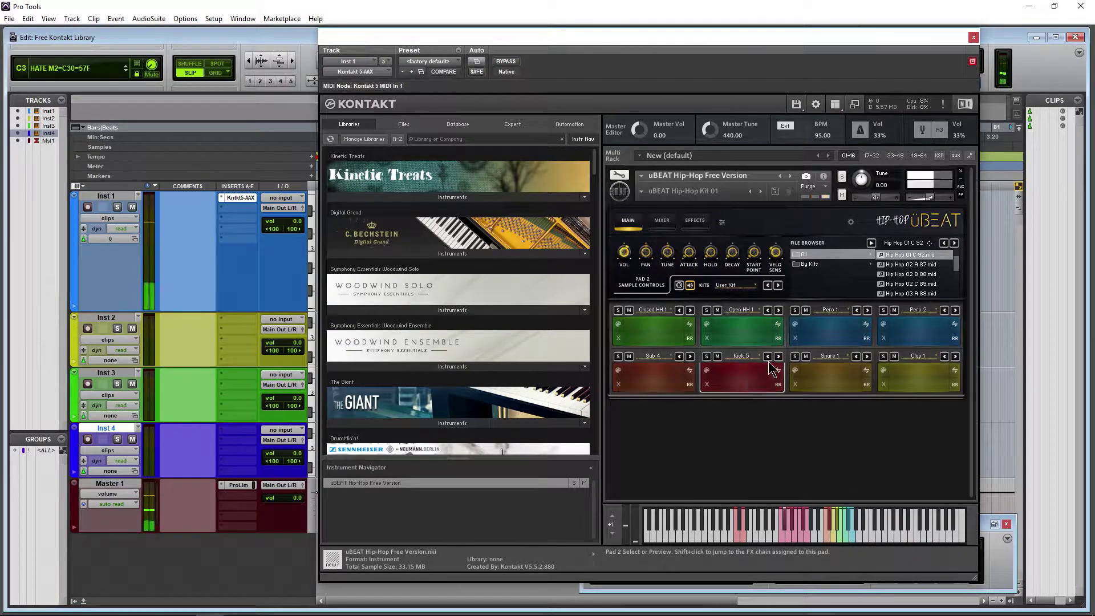
{"action": "scroll", "coordinate": [740, 378], "scroll_direction": "up", "scroll_amount": 4}
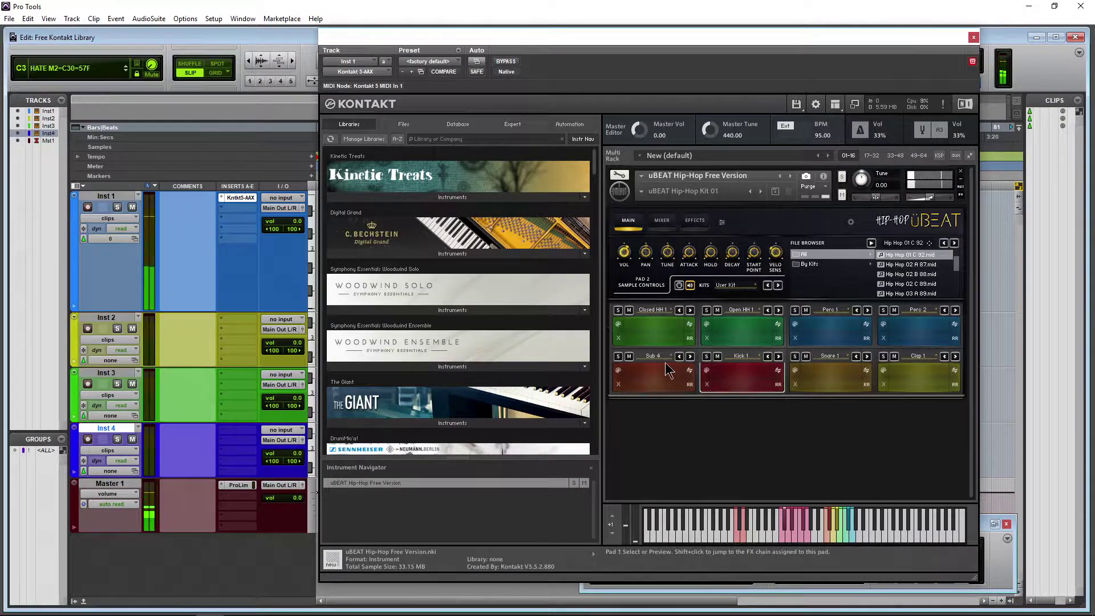
{"action": "scroll", "coordinate": [660, 381], "scroll_direction": "up", "scroll_amount": 3}
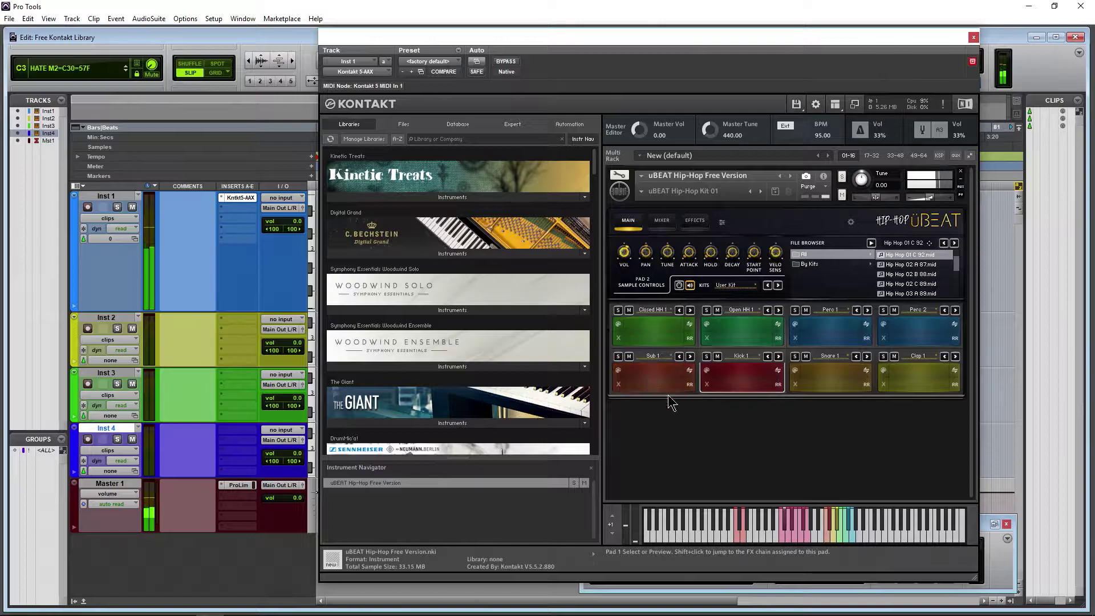
Step: Preview Hip Hop 04 C 90, drag it onto the track as MIDI-03, then select Hip Hop 05 A 90
{"action": "left_click_drag", "start_coordinate": [773, 36], "coordinate": [628, 40]}
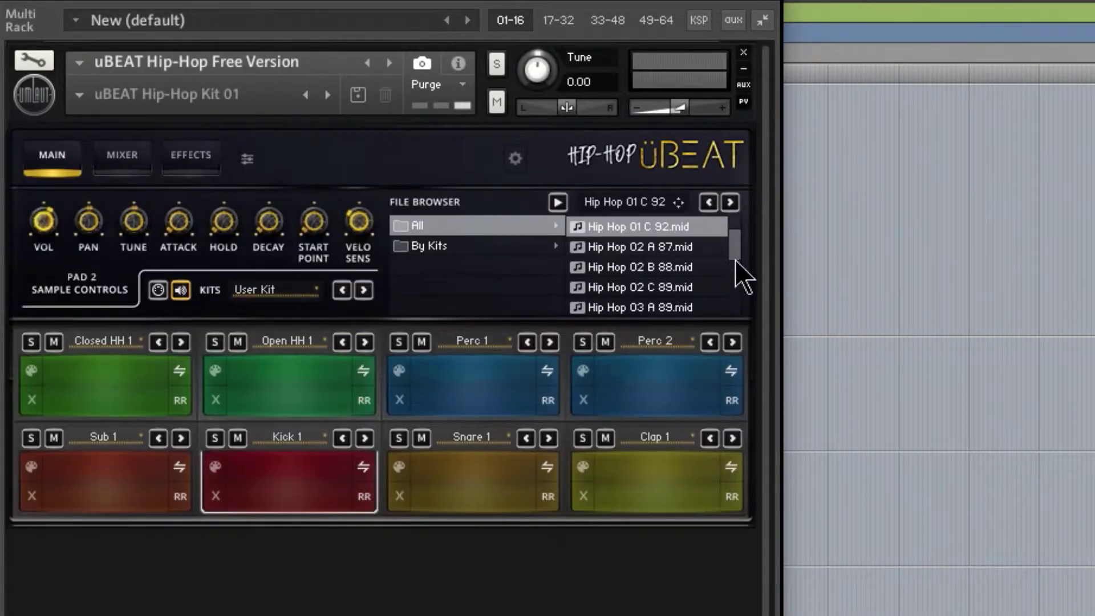
{"action": "left_click_drag", "start_coordinate": [736, 268], "coordinate": [735, 303]}
{"action": "left_click", "coordinate": [587, 286]}
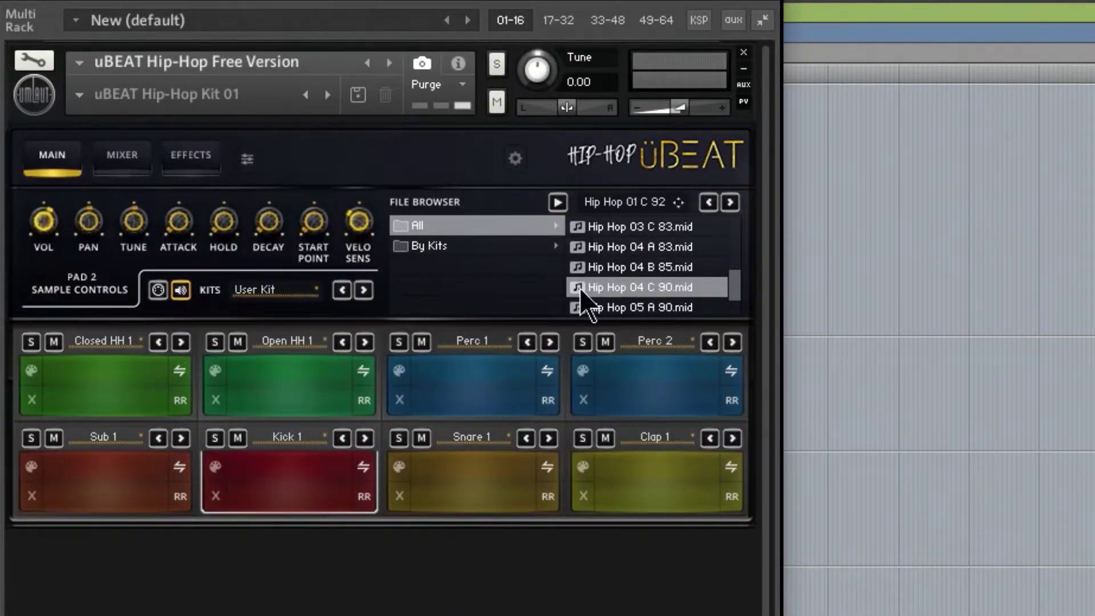
{"action": "left_click", "coordinate": [562, 206]}
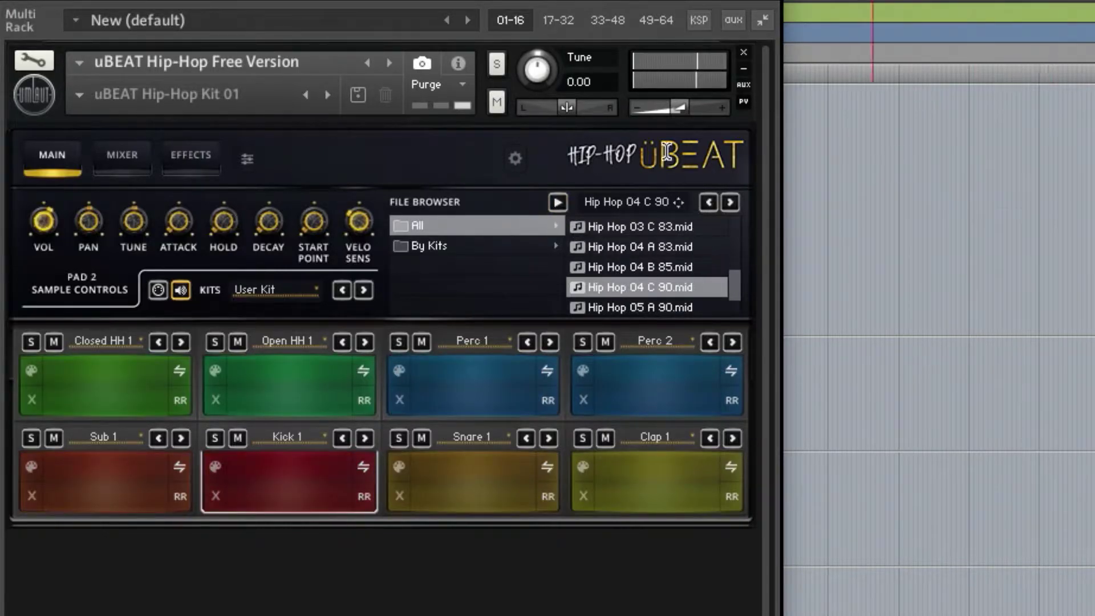
{"action": "left_click_drag", "start_coordinate": [678, 202], "coordinate": [906, 344]}
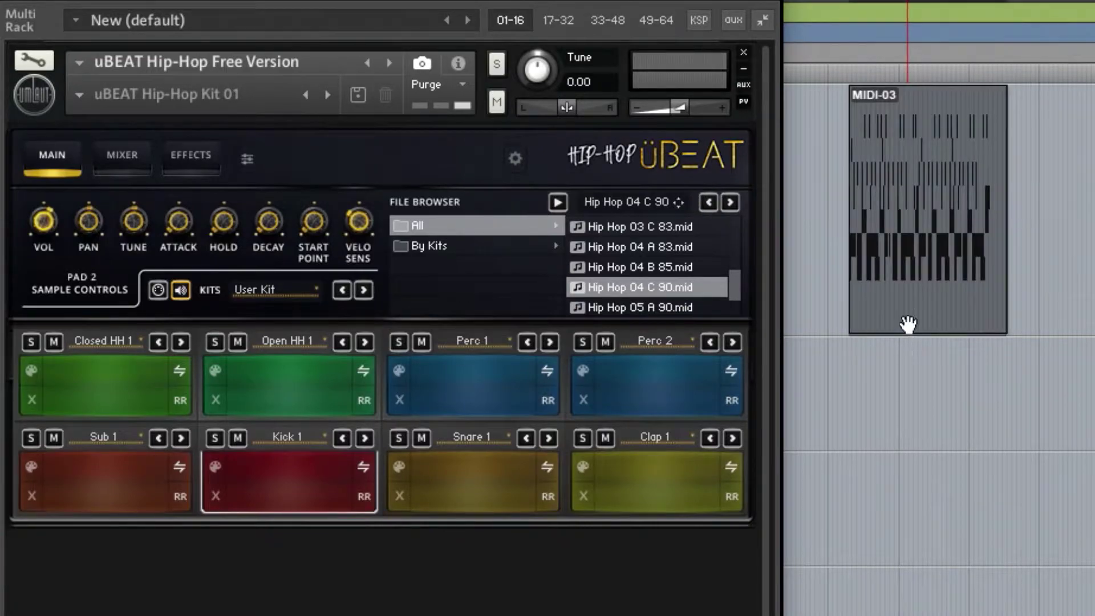
{"action": "left_click", "coordinate": [576, 308]}
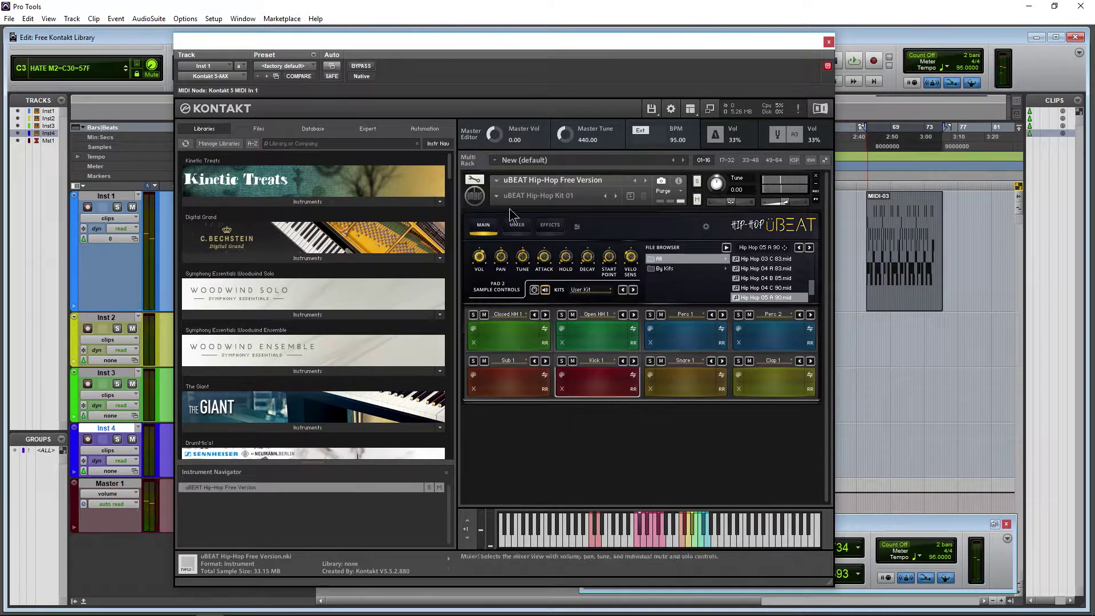
Step: Show the uBEAT pad mixer and confirm Pad 2's output stays on FX Chain 2
{"action": "left_click", "coordinate": [517, 231]}
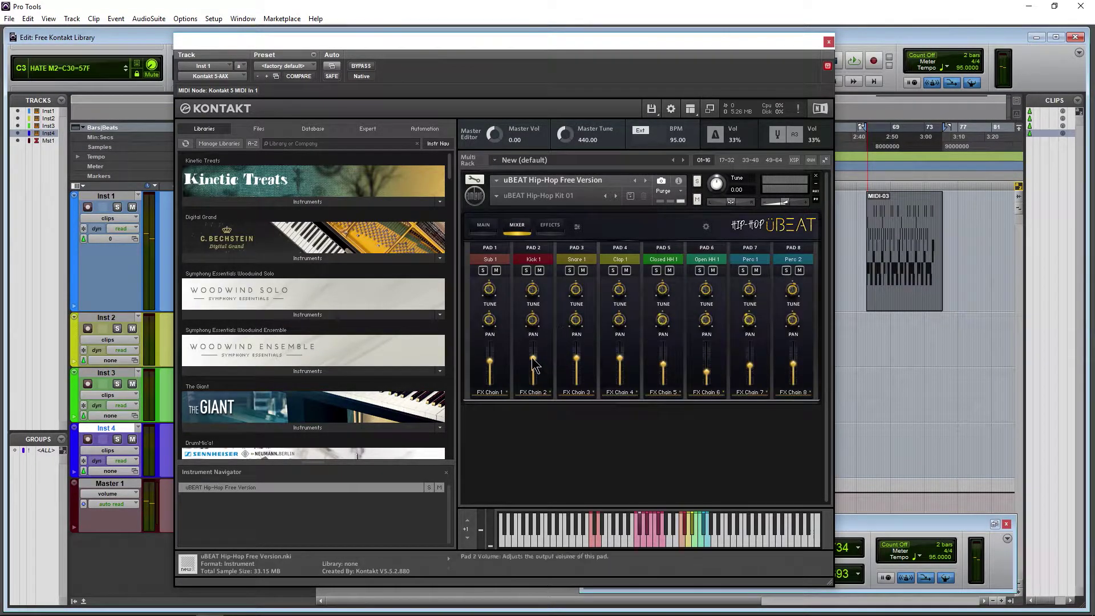
{"action": "left_click", "coordinate": [549, 224]}
{"action": "left_click", "coordinate": [516, 226]}
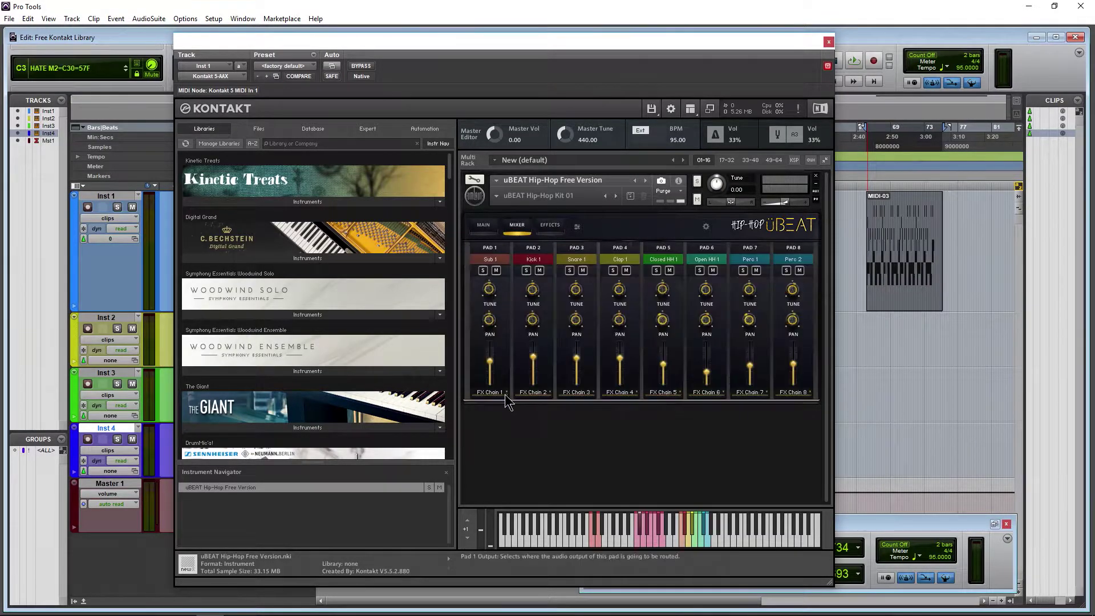
{"action": "left_click", "coordinate": [533, 393]}
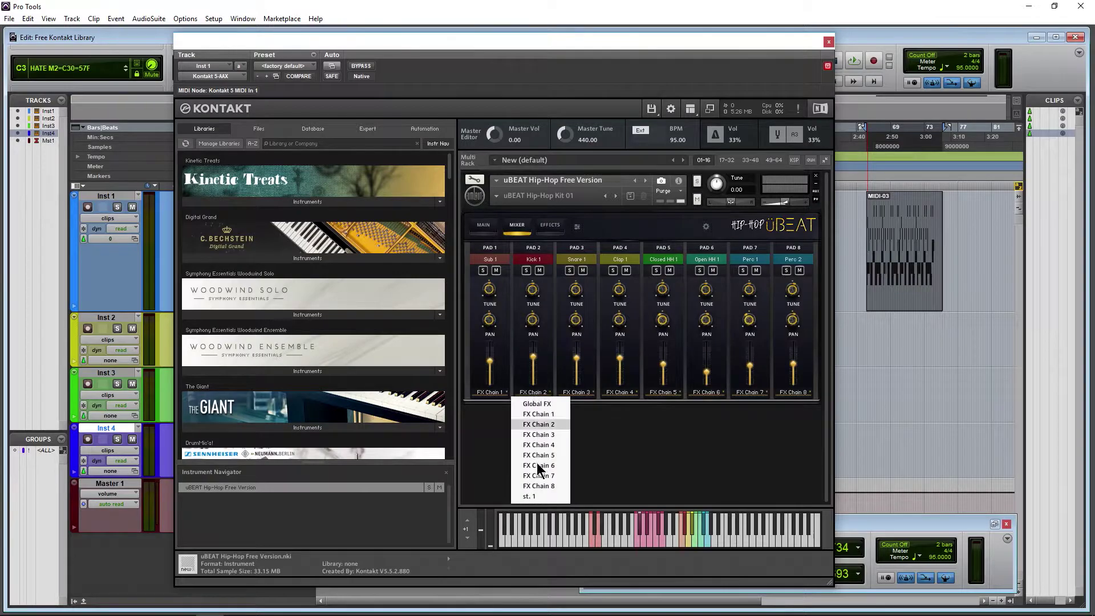
{"action": "left_click", "coordinate": [621, 450]}
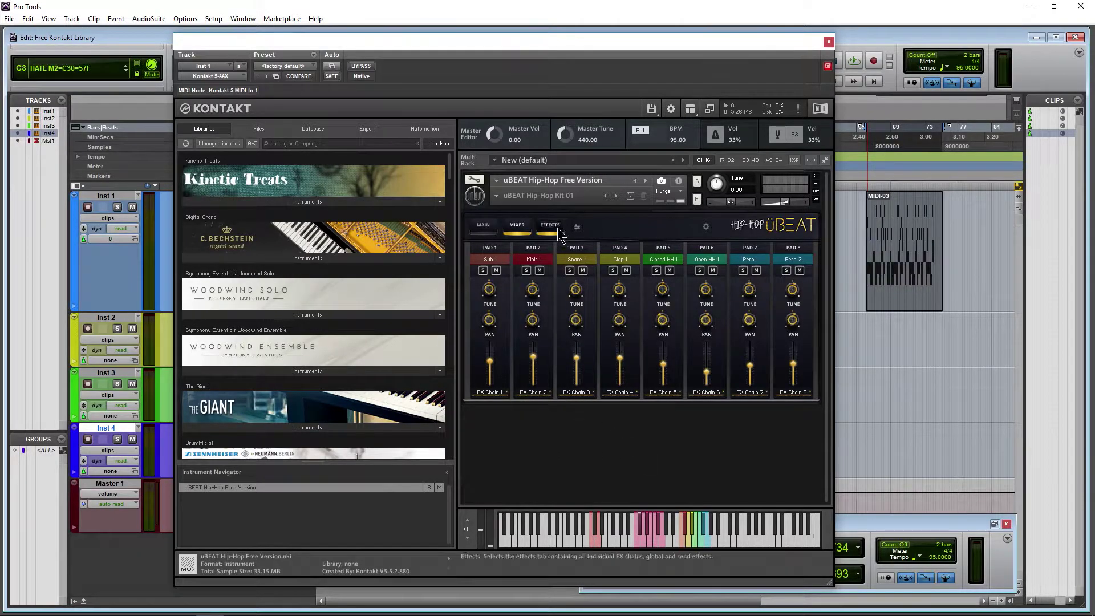
Step: Browse FX chains 3 and 2 and inspect chain 2's Distortion effect
{"action": "left_click", "coordinate": [557, 230]}
{"action": "left_click", "coordinate": [546, 250]}
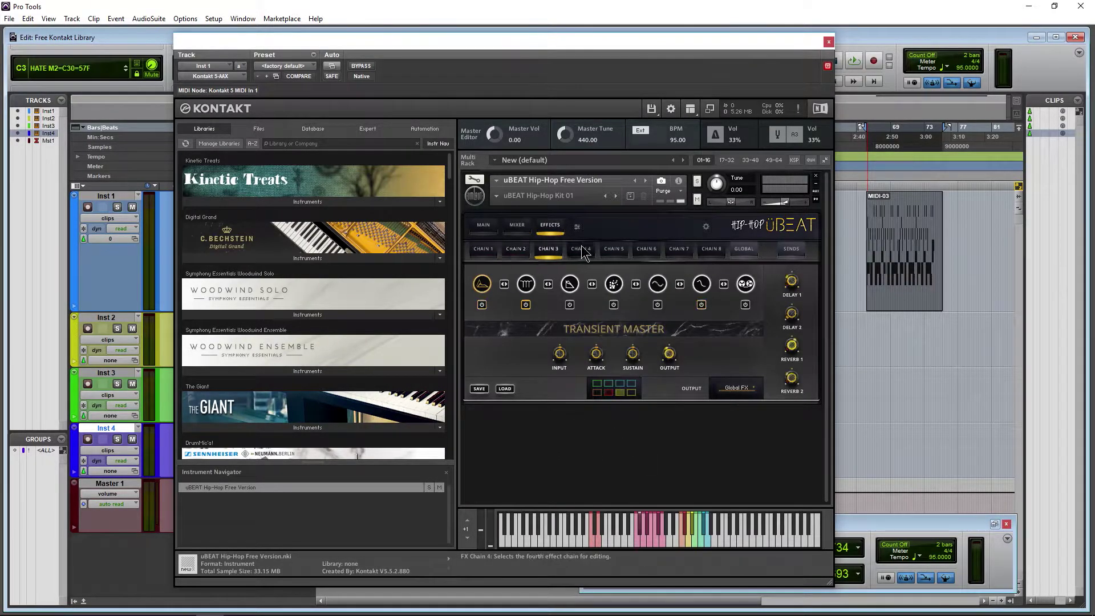
{"action": "left_click", "coordinate": [515, 249]}
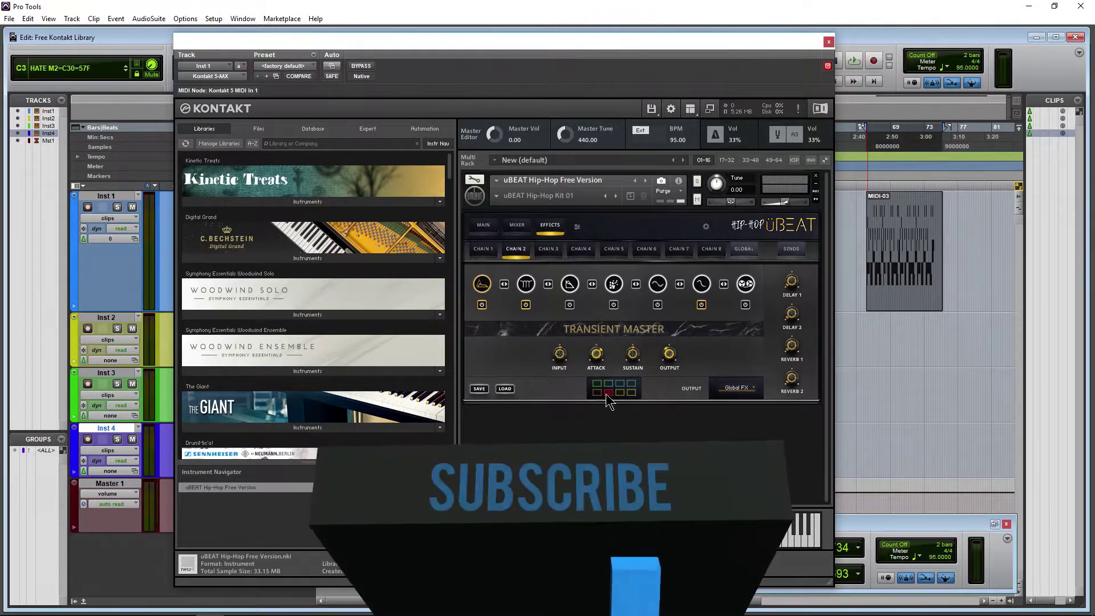
{"action": "left_click", "coordinate": [658, 284]}
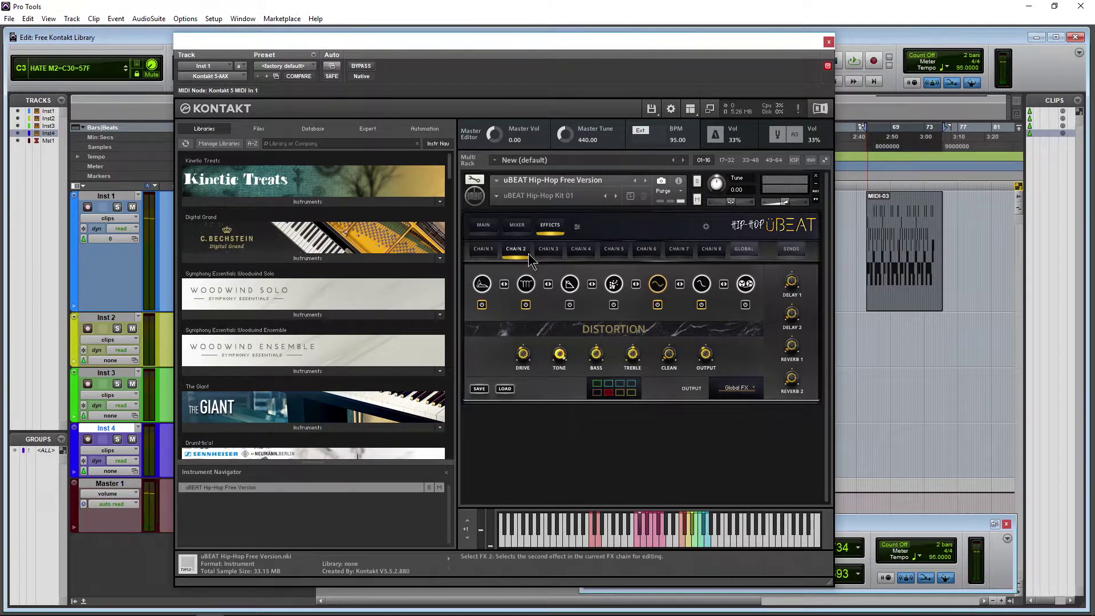
{"action": "left_click", "coordinate": [483, 225]}
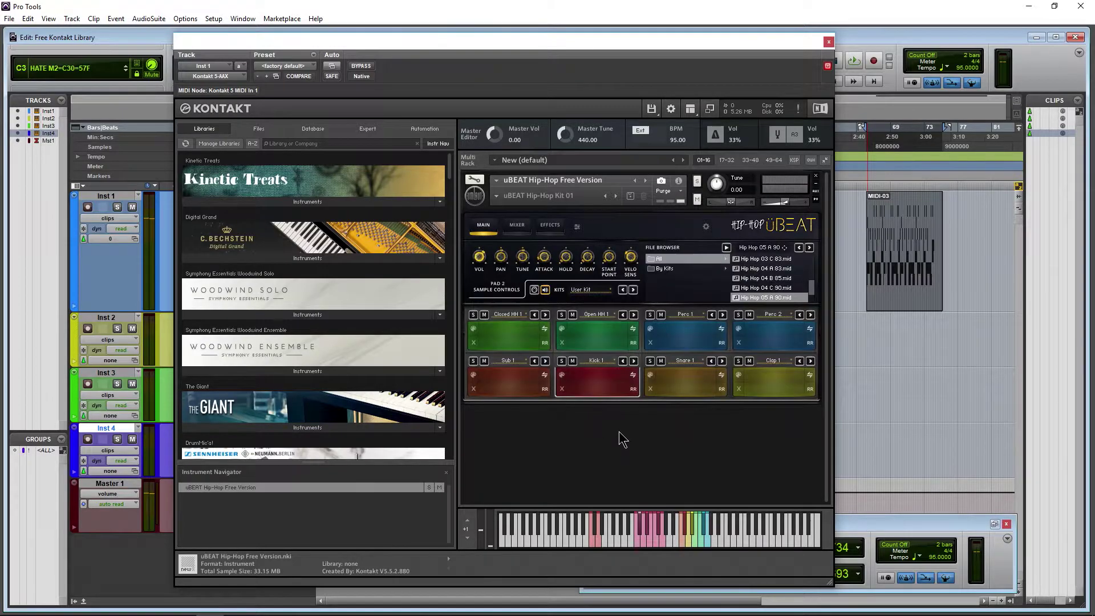
Step: In the Global chain, view Filter, Tape Saturator, Solid EQ, and finally Transient Master
{"action": "left_click", "coordinate": [549, 224]}
{"action": "left_click", "coordinate": [550, 249]}
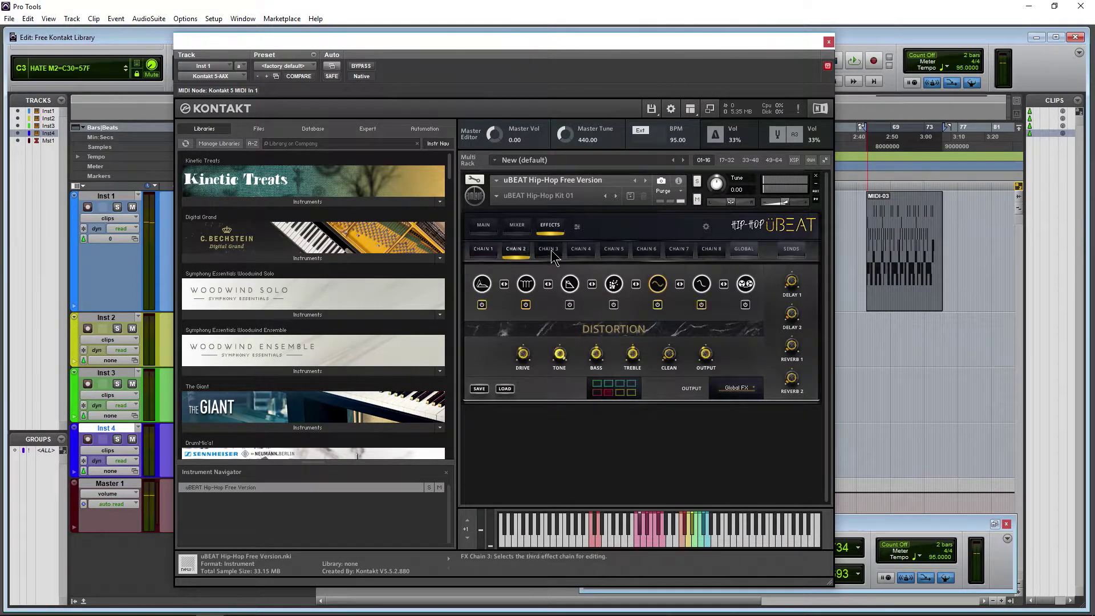
{"action": "left_click", "coordinate": [744, 248]}
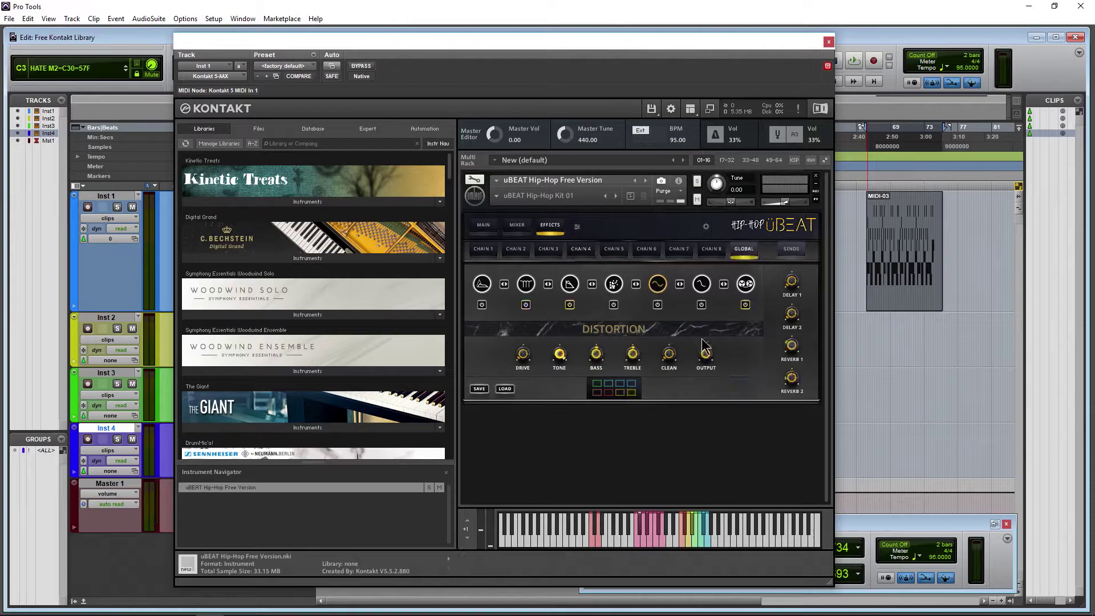
{"action": "left_click", "coordinate": [701, 283]}
{"action": "left_click", "coordinate": [745, 283]}
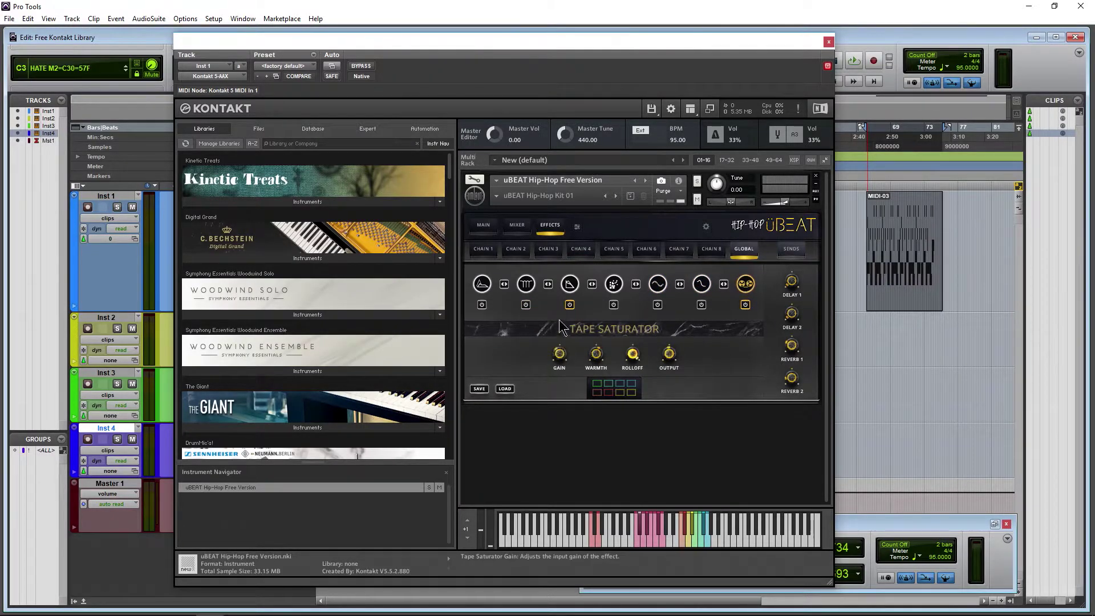
{"action": "left_click", "coordinate": [526, 283]}
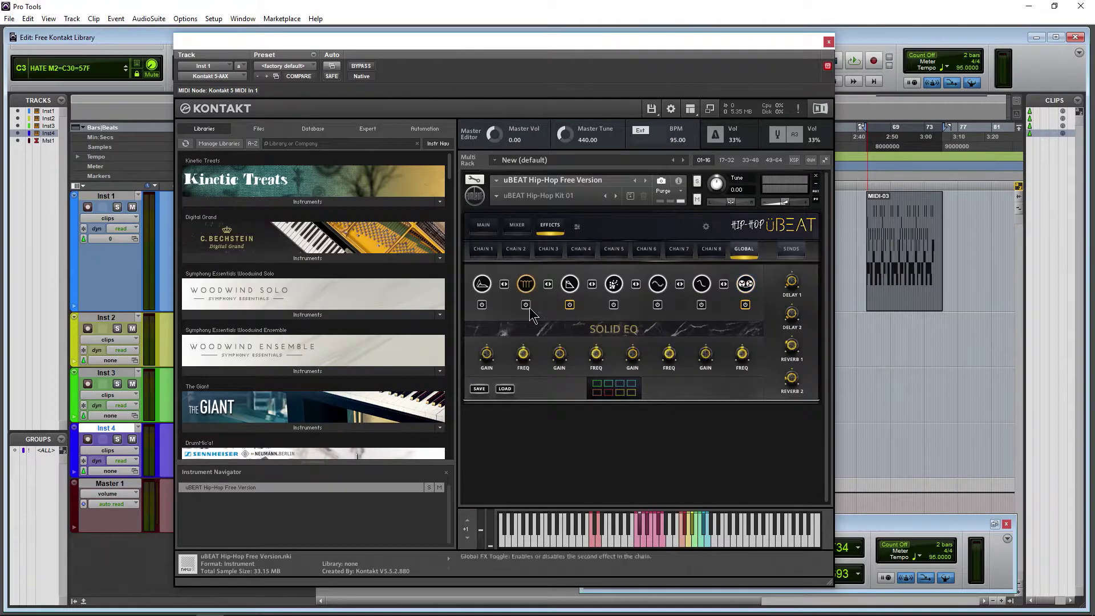
{"action": "left_click", "coordinate": [482, 283]}
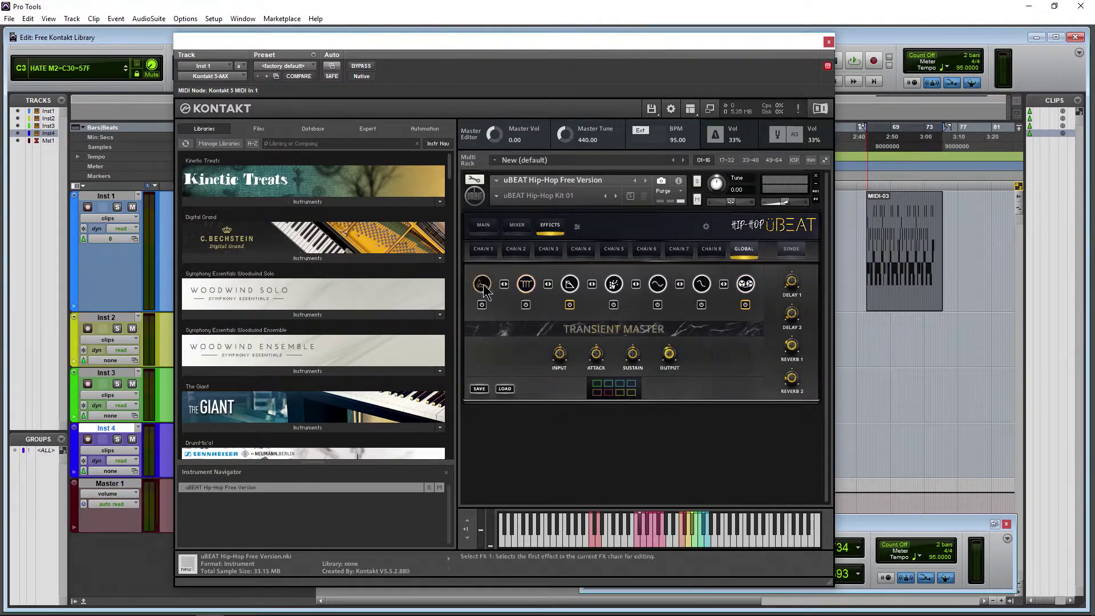
Step: Check the delay and reverb sends and the reverb Type list, then show FX Chain 1
{"action": "left_click", "coordinate": [791, 248]}
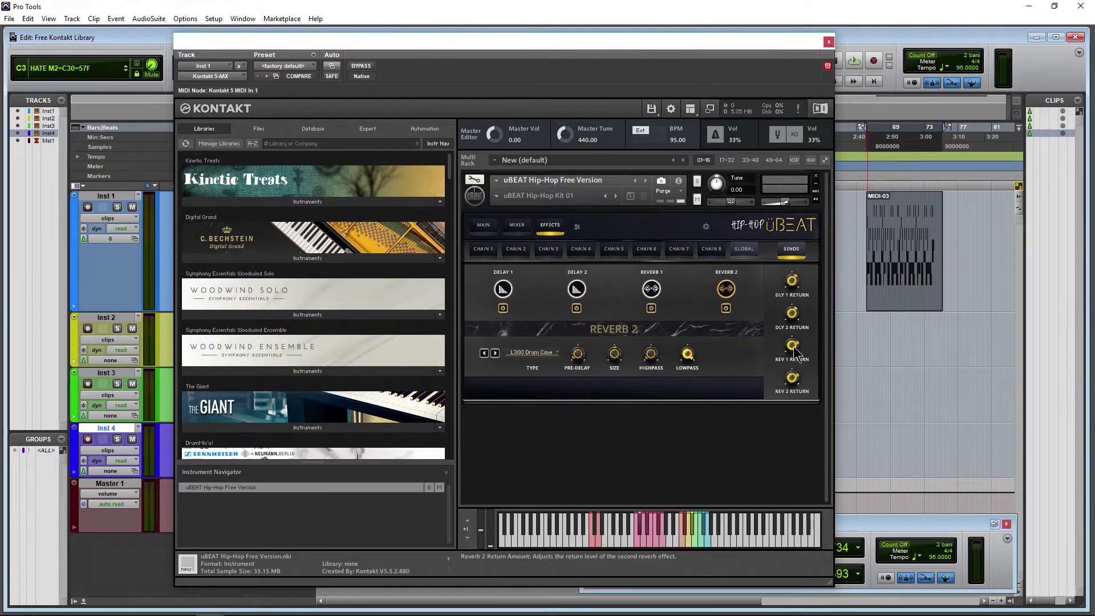
{"action": "left_click", "coordinate": [556, 353]}
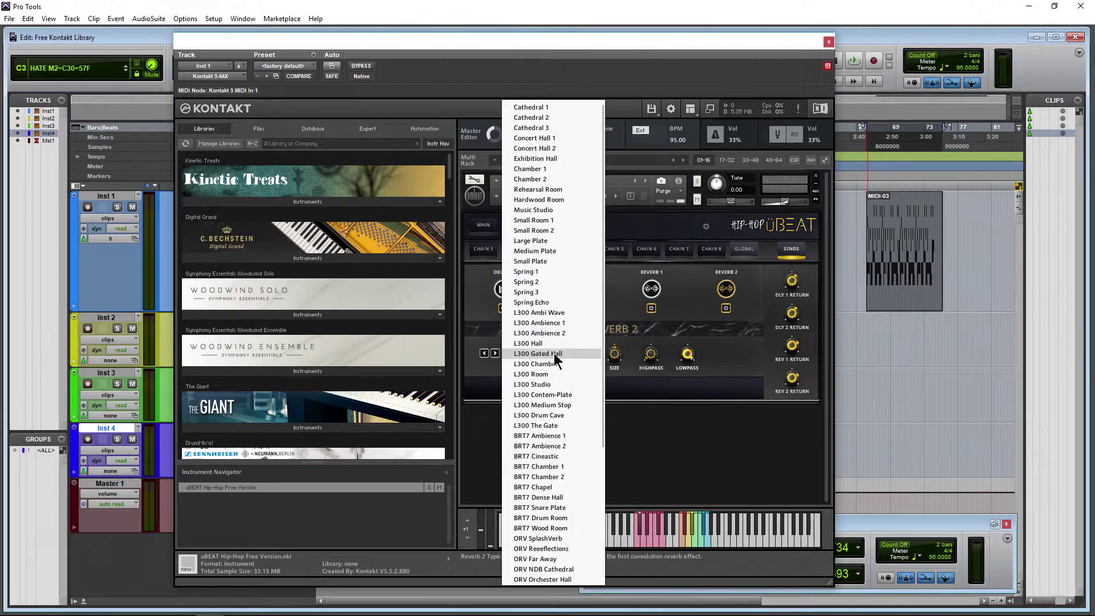
{"action": "left_click", "coordinate": [712, 374]}
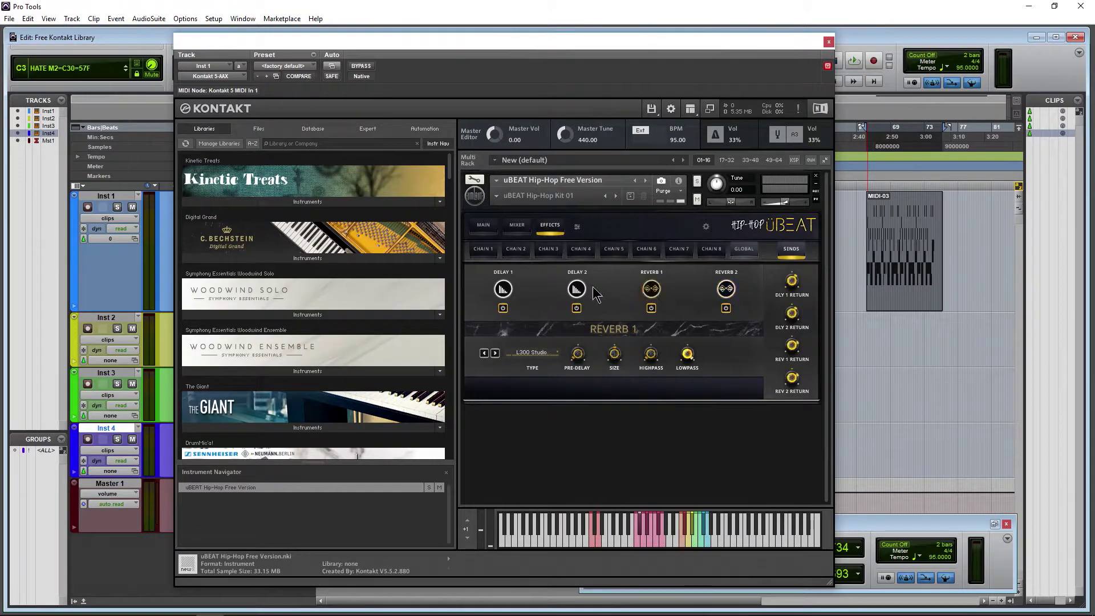
{"action": "left_click", "coordinate": [576, 290]}
{"action": "left_click", "coordinate": [483, 250]}
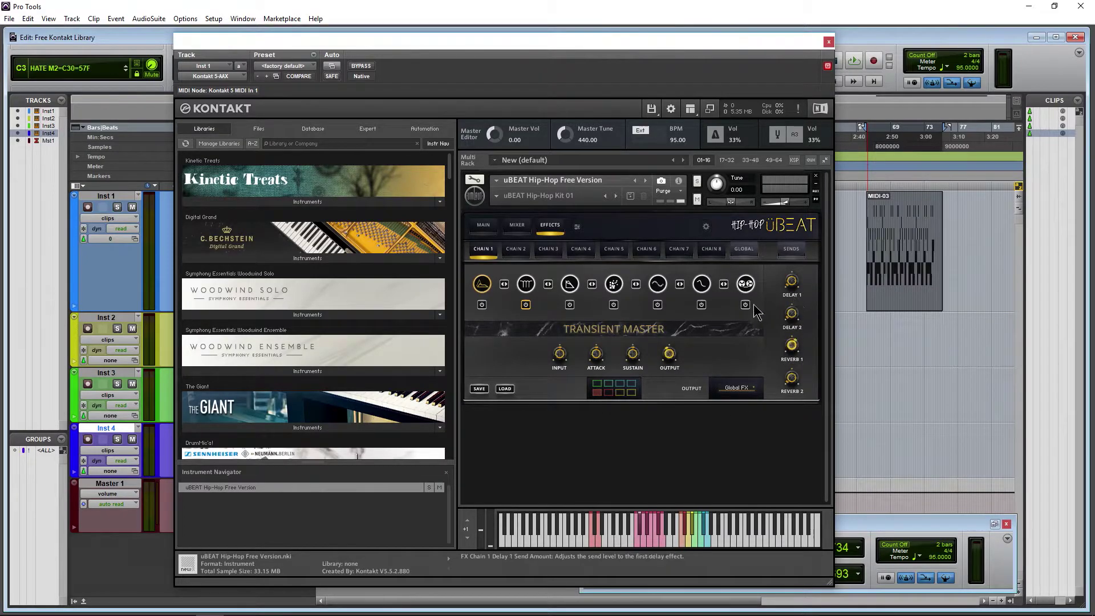
Step: Play the Sub 1 pad, preview the selected MIDI pattern, and check the Global effect chain
{"action": "left_click", "coordinate": [683, 545]}
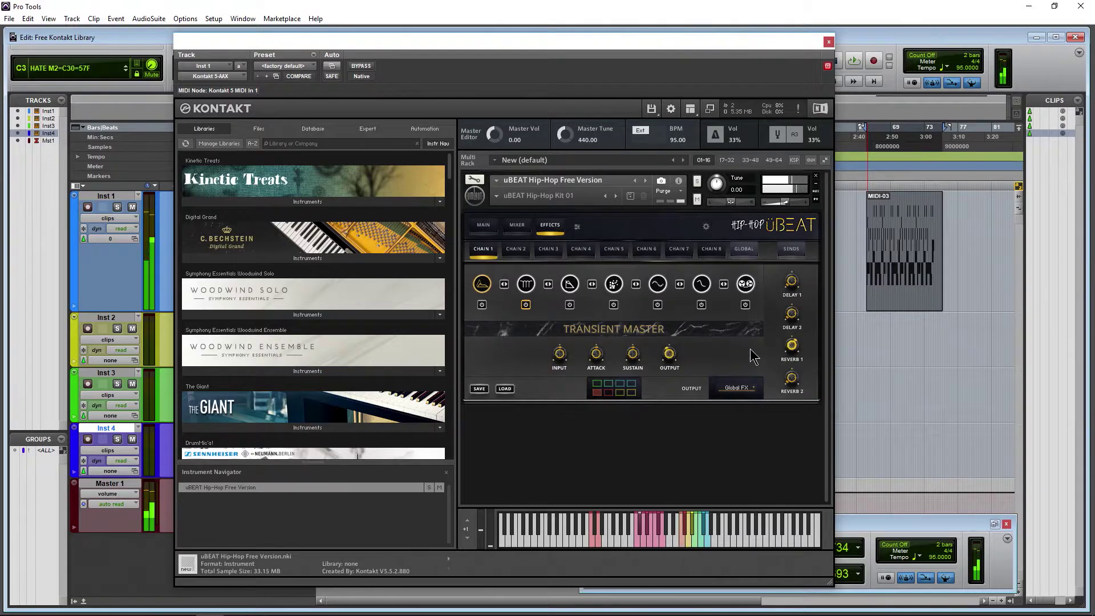
{"action": "left_click", "coordinate": [485, 226]}
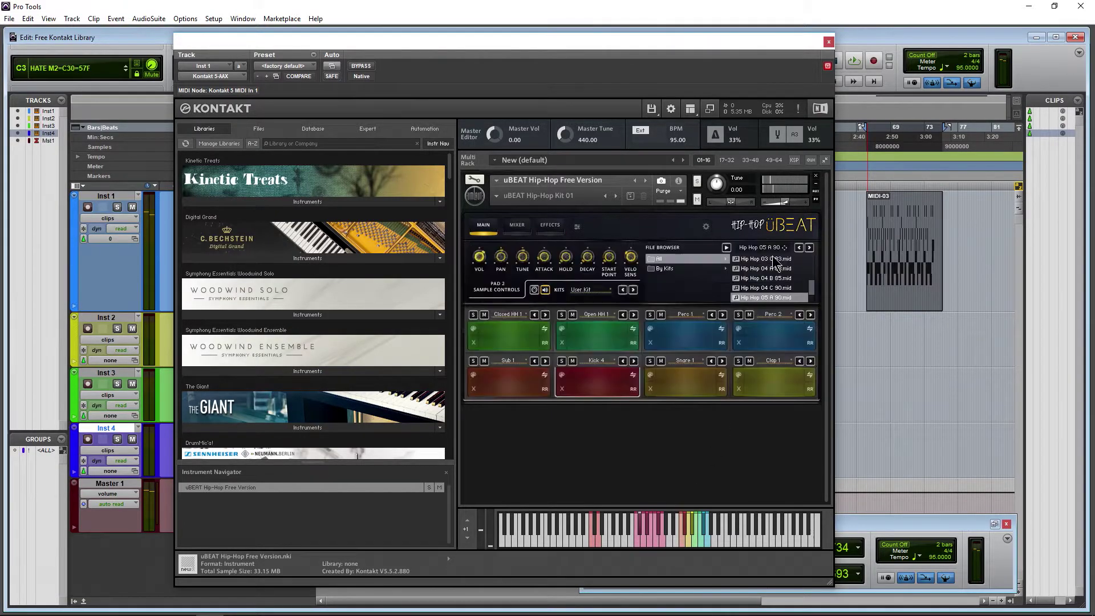
{"action": "left_click", "coordinate": [727, 249]}
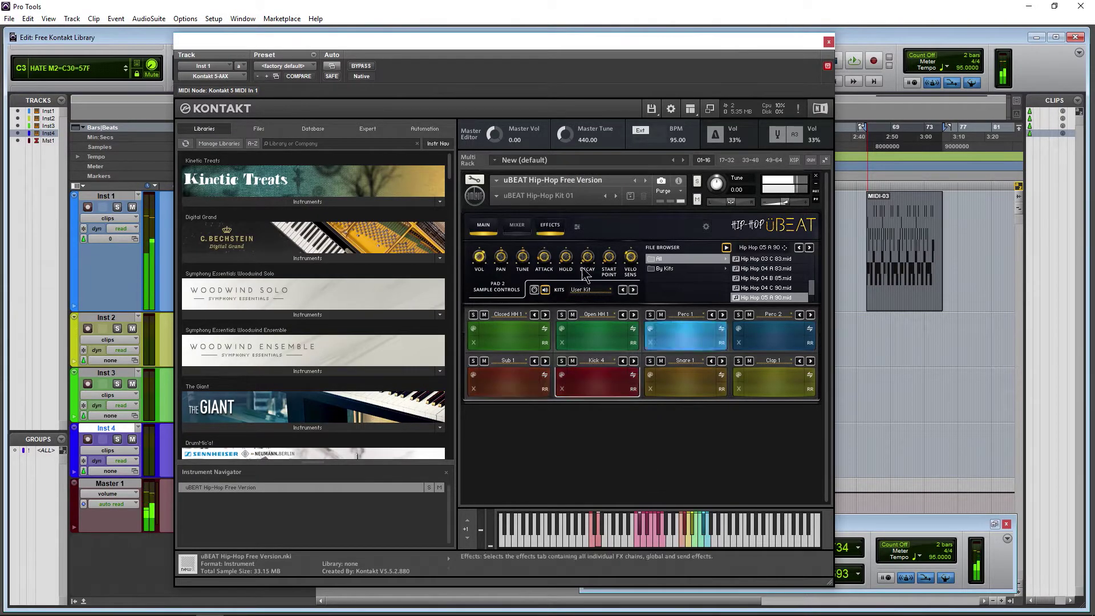
{"action": "left_click", "coordinate": [550, 226]}
{"action": "left_click", "coordinate": [734, 261]}
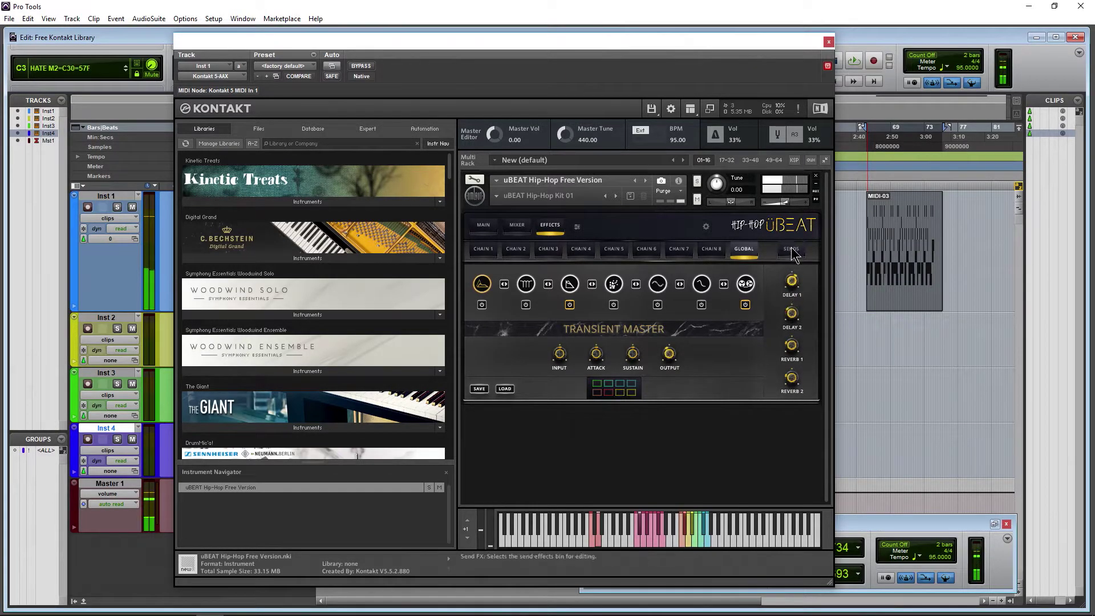
{"action": "left_click", "coordinate": [483, 225]}
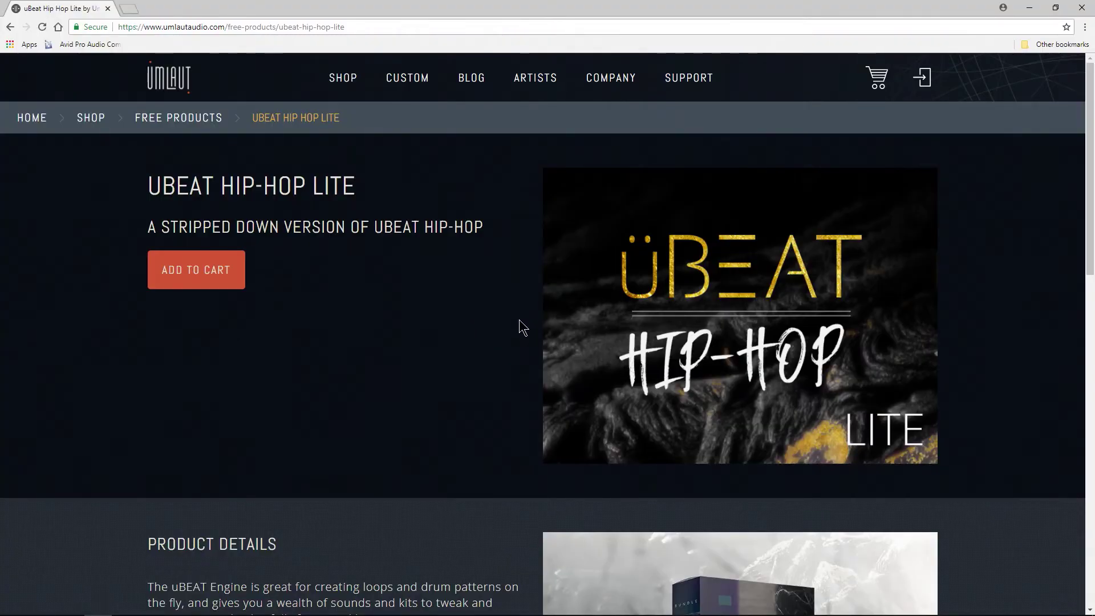
Step: Add uBEAT Hip-Hop Lite to the cart, close the cart panel, and scroll the product page
{"action": "scroll", "coordinate": [396, 351], "scroll_direction": "down", "scroll_amount": 5}
{"action": "scroll", "coordinate": [215, 189], "scroll_direction": "up", "scroll_amount": 3}
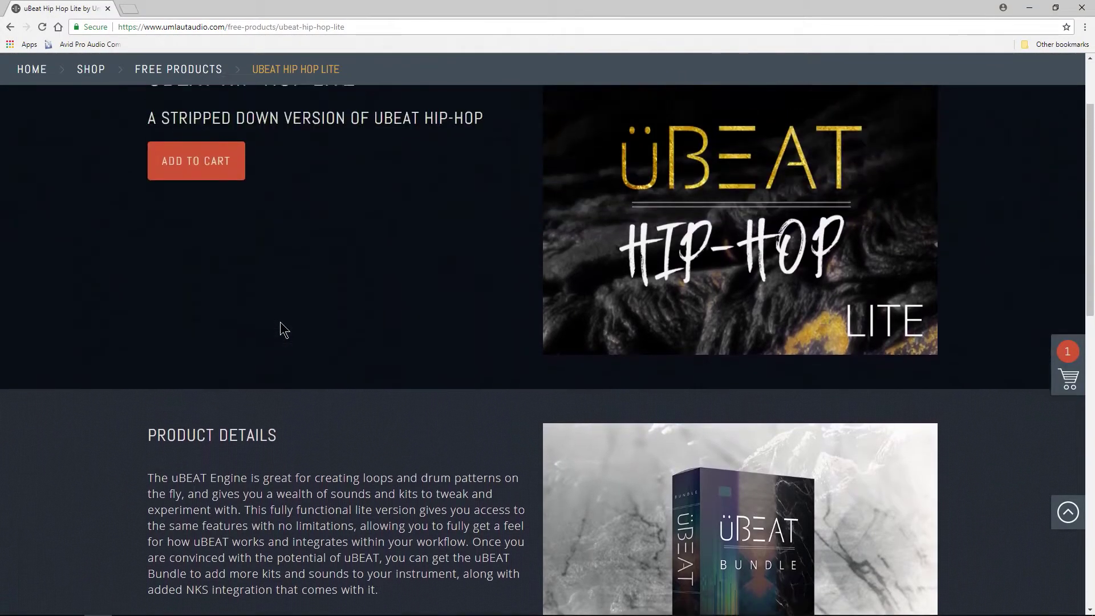
{"action": "left_click", "coordinate": [215, 188]}
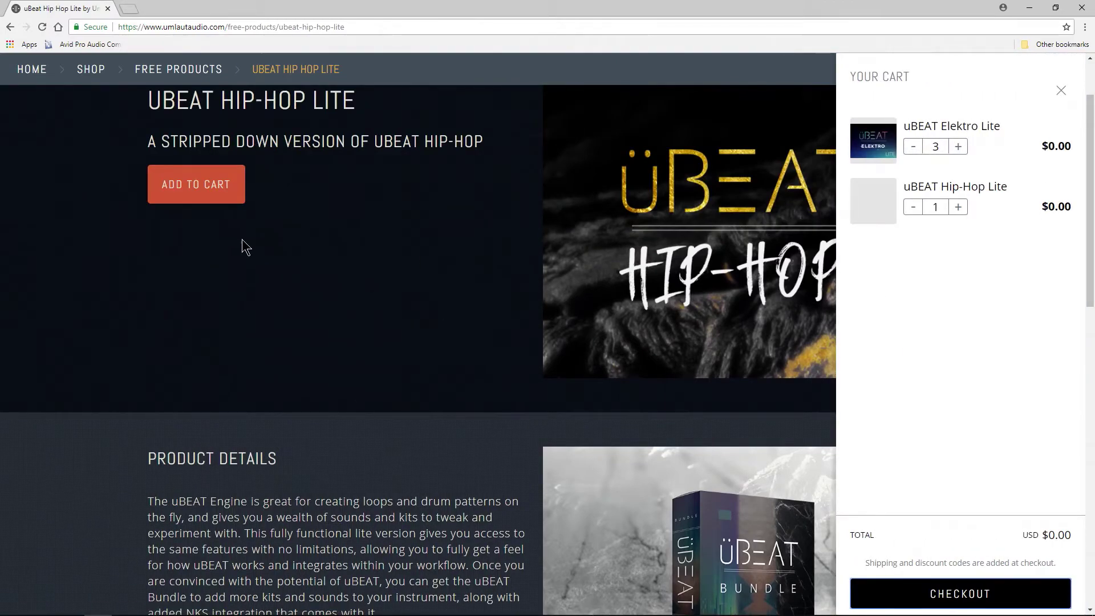
{"action": "left_click", "coordinate": [371, 308]}
{"action": "scroll", "coordinate": [371, 307], "scroll_direction": "down", "scroll_amount": 7}
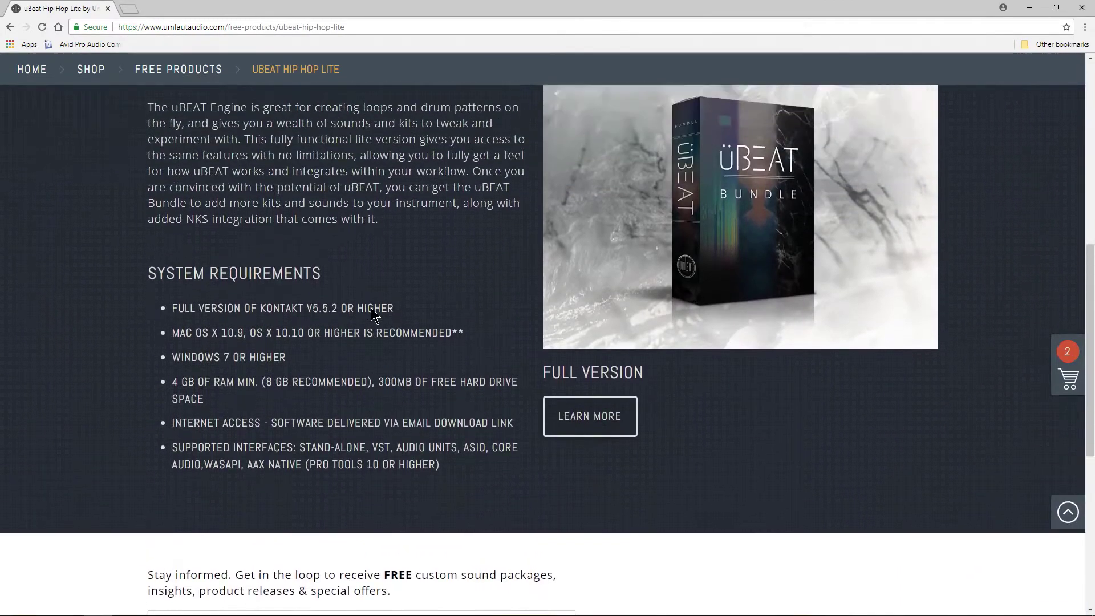
{"action": "scroll", "coordinate": [371, 307], "scroll_direction": "up", "scroll_amount": 5}
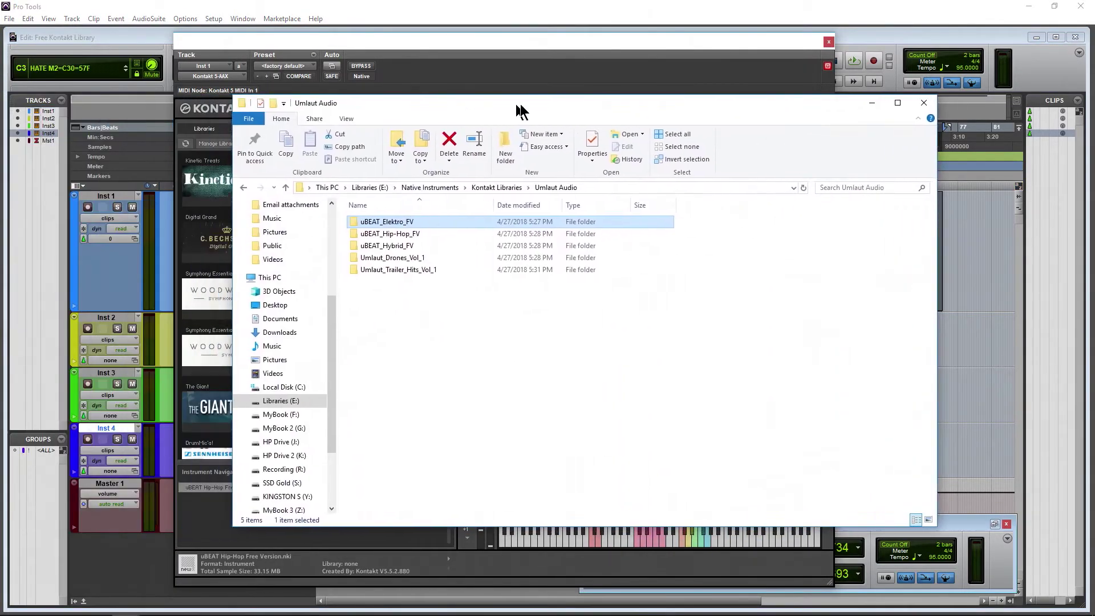
{"action": "left_click_drag", "start_coordinate": [520, 104], "coordinate": [565, 104]}
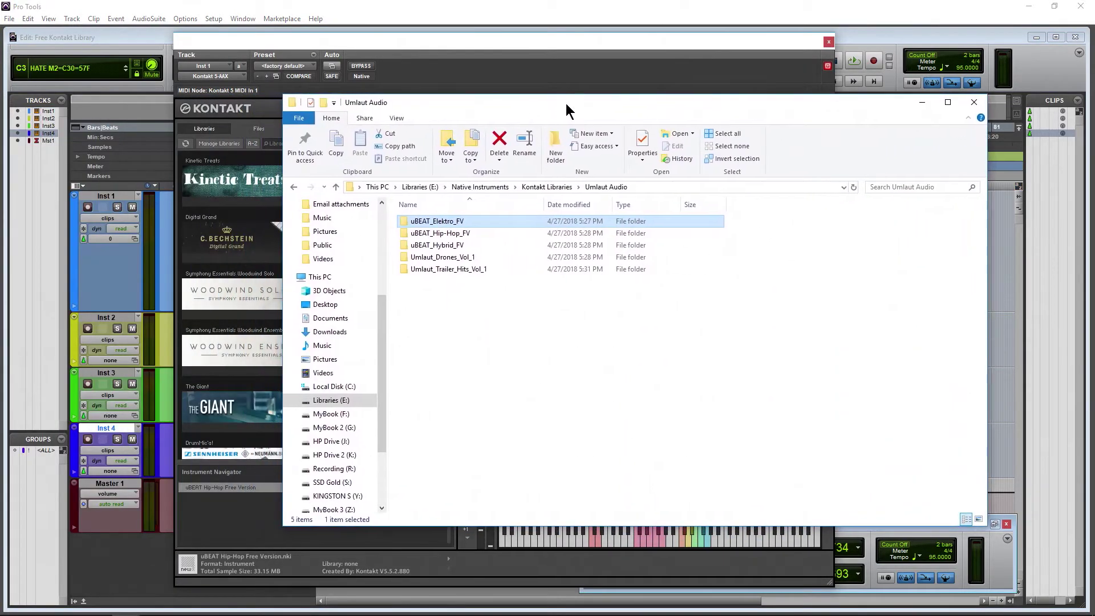
{"action": "left_click", "coordinate": [458, 235]}
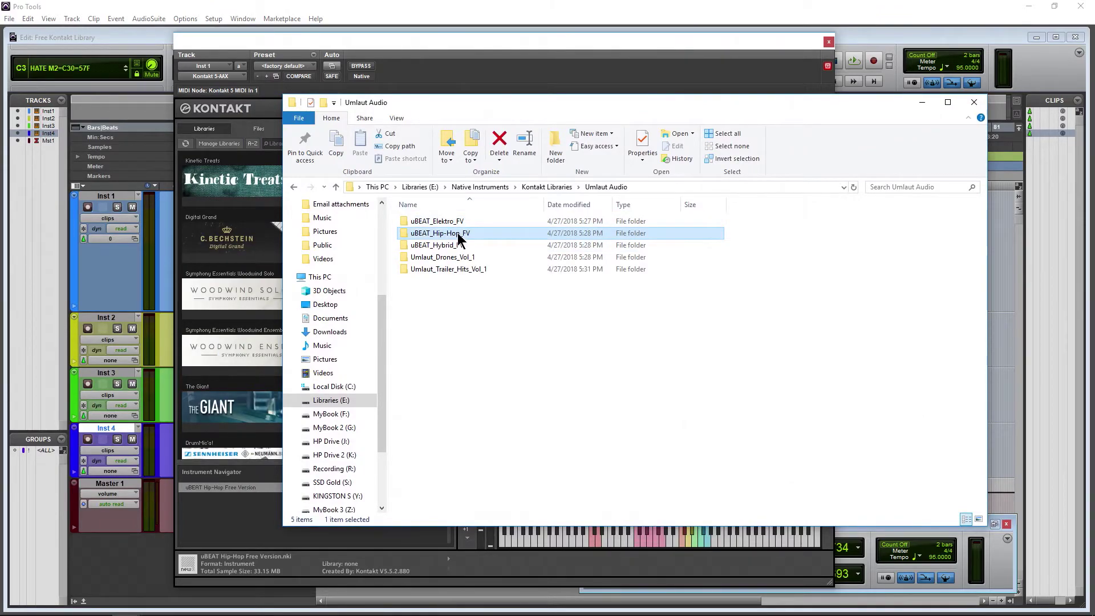
{"action": "double_click", "coordinate": [459, 236]}
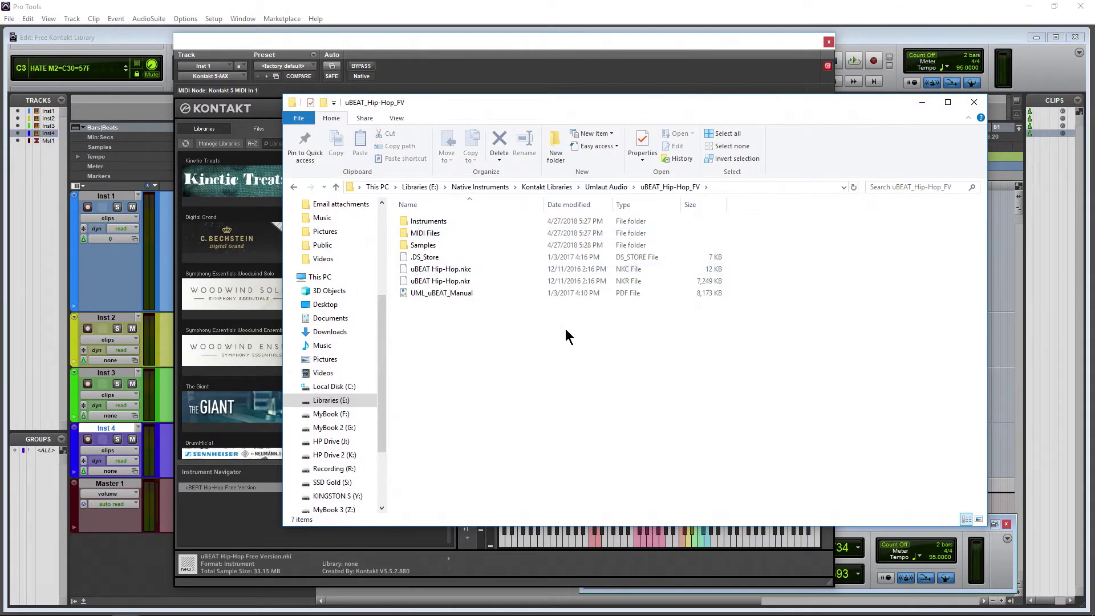
{"action": "left_click", "coordinate": [294, 187]}
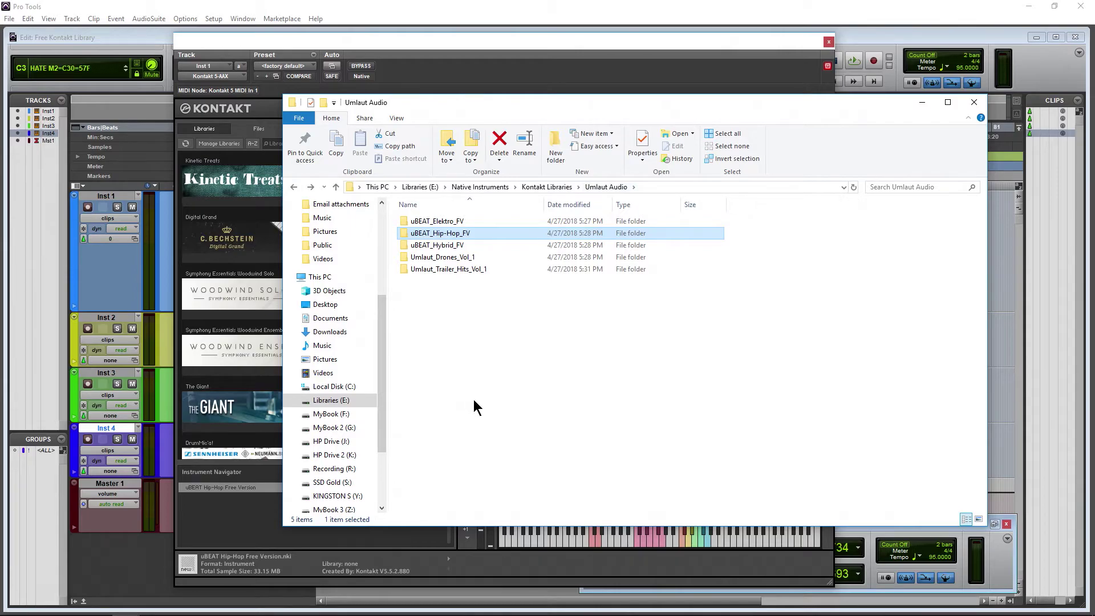
Step: Select uBEAT Hip-Hop Free Version.nki under Umlaut Audio > uBEAT_Hip-Hop_FV > Instruments in Files
{"action": "left_click", "coordinate": [570, 68]}
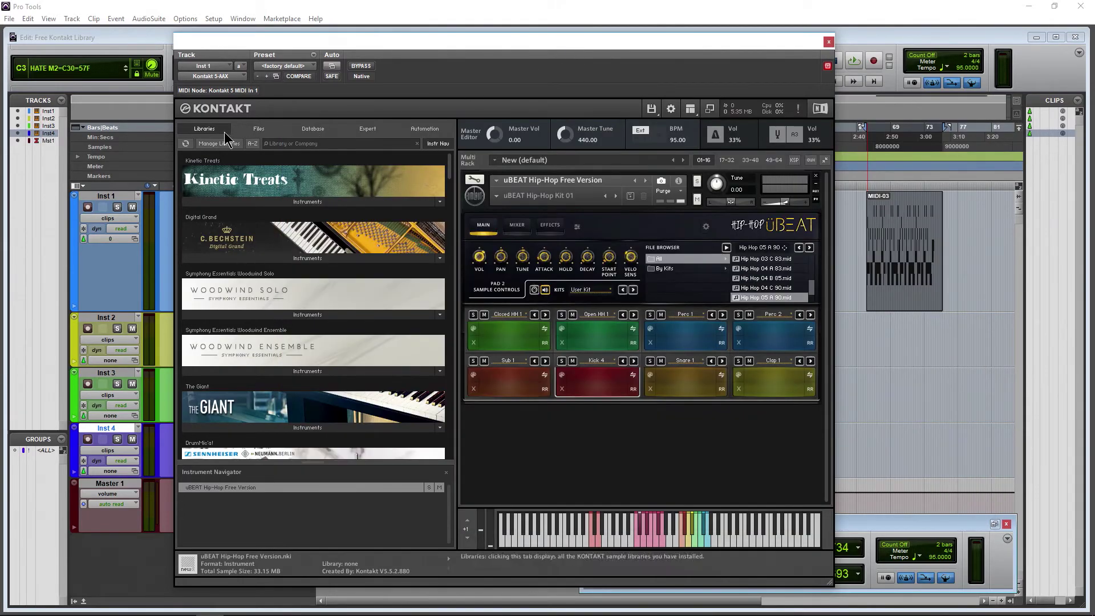
{"action": "left_click", "coordinate": [259, 129]}
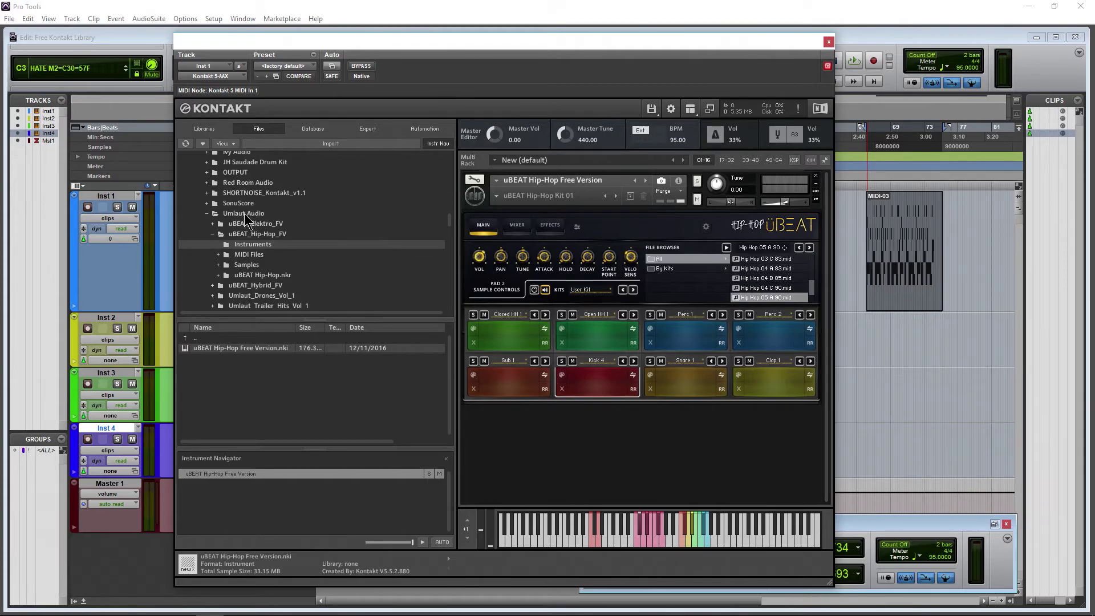
{"action": "left_click", "coordinate": [245, 234]}
{"action": "left_click", "coordinate": [252, 244]}
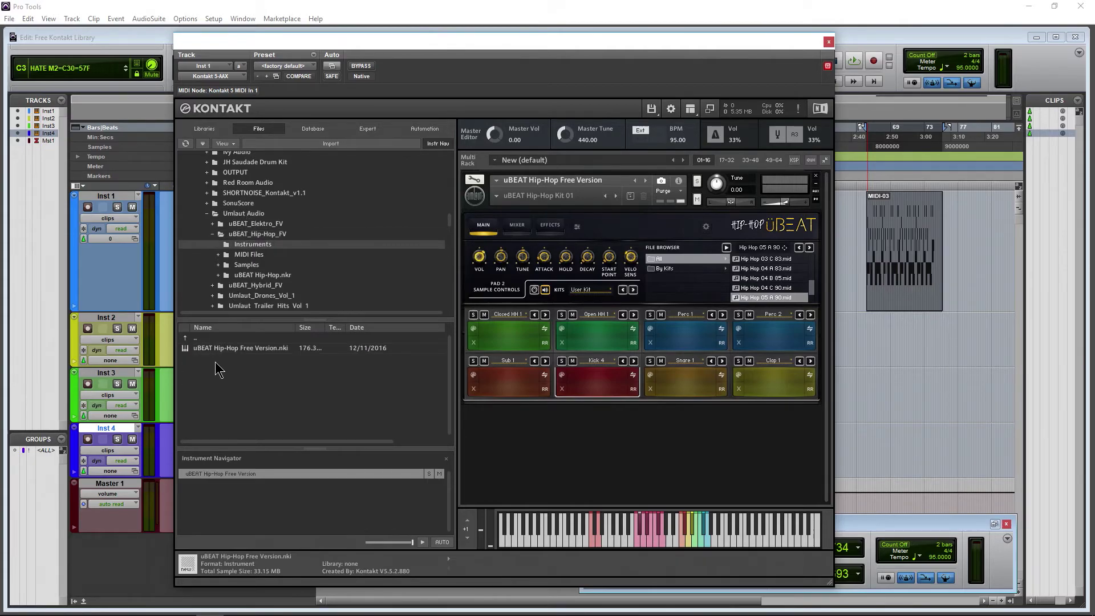
{"action": "left_click", "coordinate": [187, 348]}
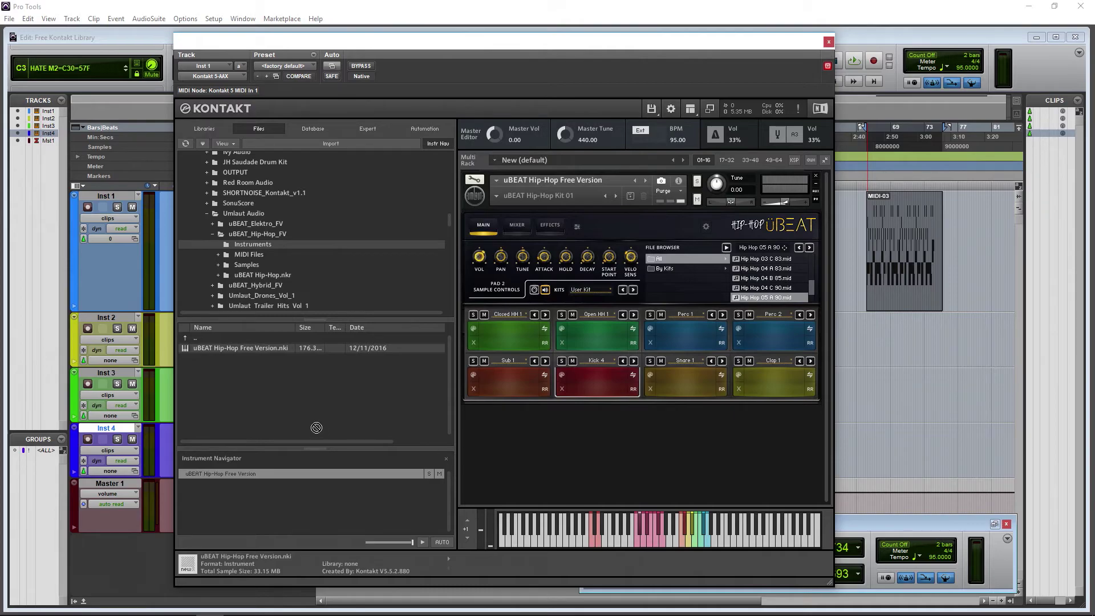
Step: Play the Sub 1 and Kick 4 pads to test the loaded kit
{"action": "left_click", "coordinate": [685, 545]}
{"action": "left_click", "coordinate": [685, 529]}
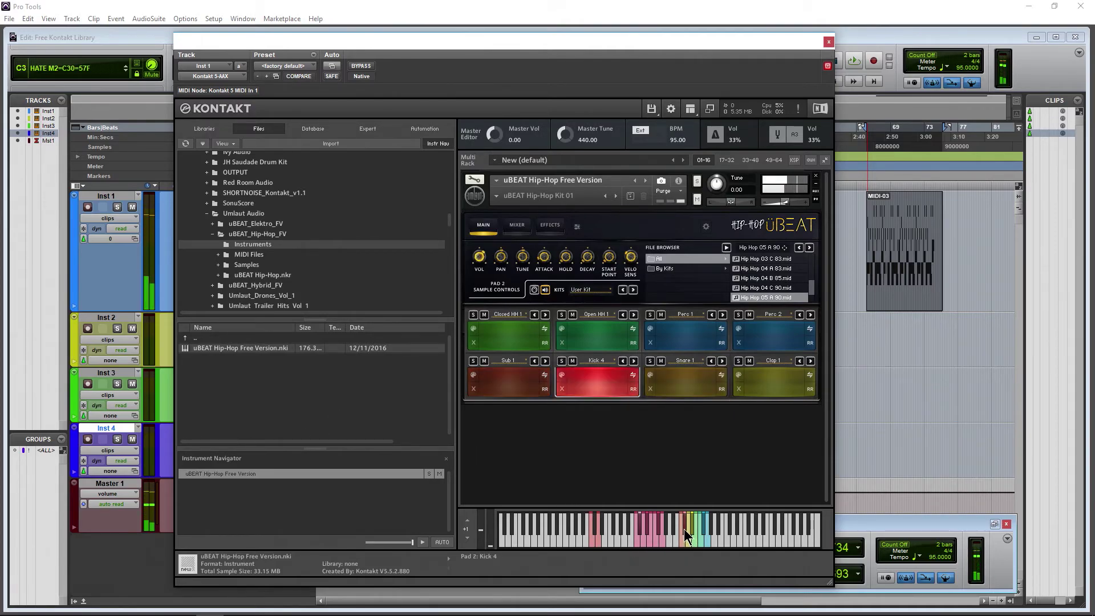
{"action": "left_click", "coordinate": [691, 545]}
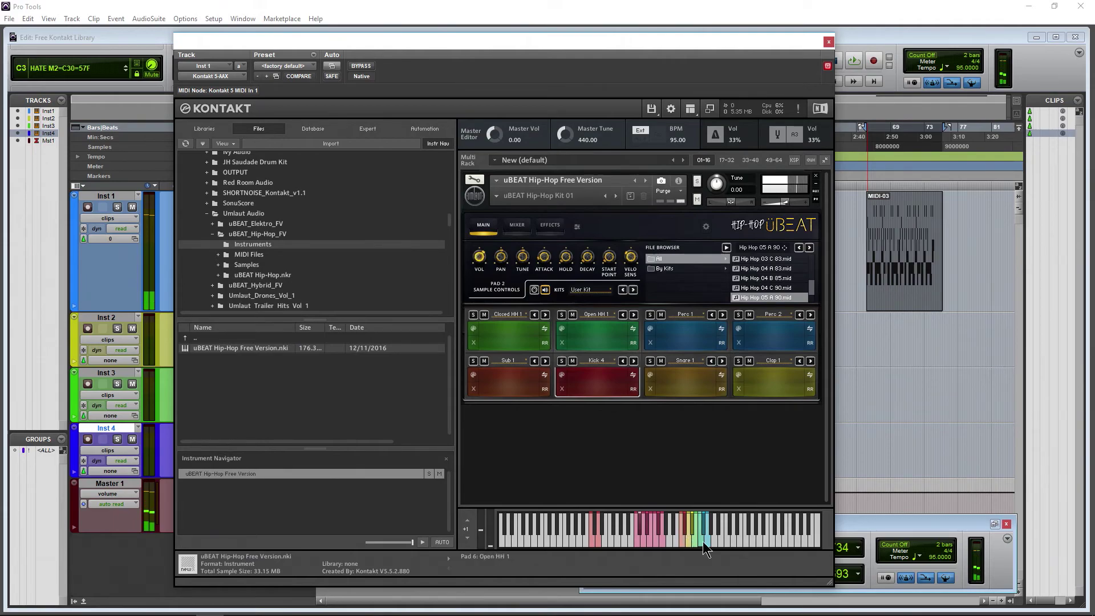